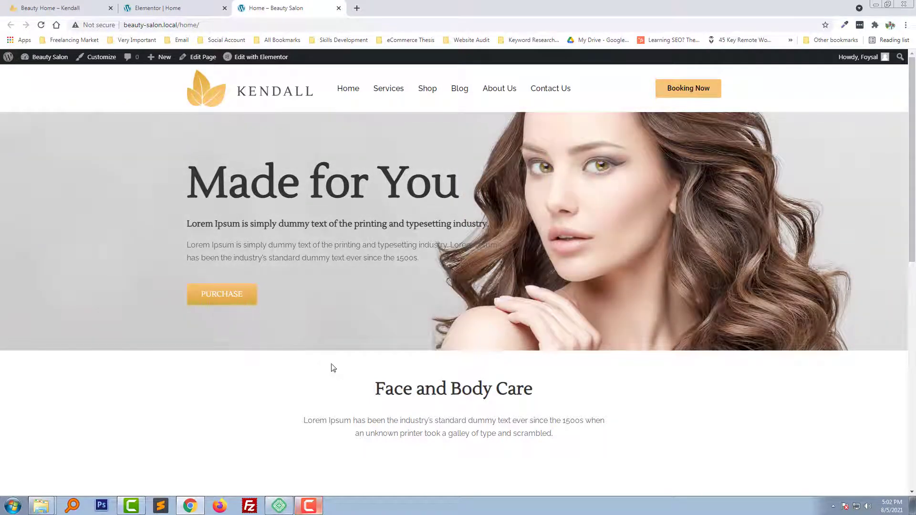
Scroll through the Kendall reference home page to study its section layout.
{"action": "scroll", "coordinate": [418, 341], "scroll_direction": "down", "scroll_amount": 2}
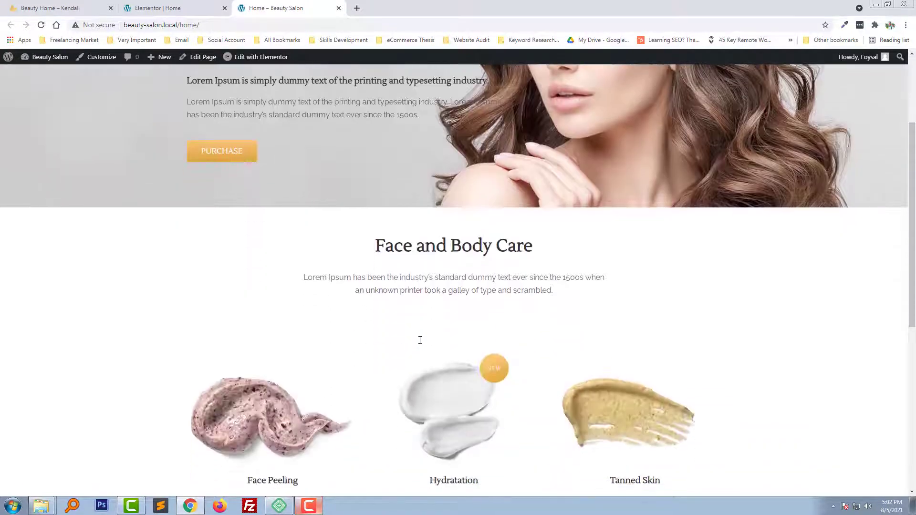
{"action": "scroll", "coordinate": [419, 342], "scroll_direction": "up", "scroll_amount": 2}
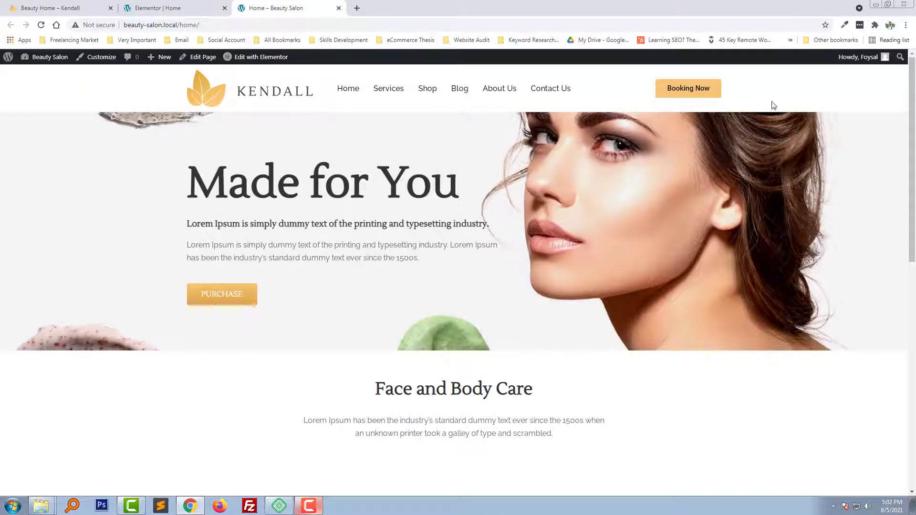
{"action": "scroll", "coordinate": [562, 235], "scroll_direction": "down", "scroll_amount": 5}
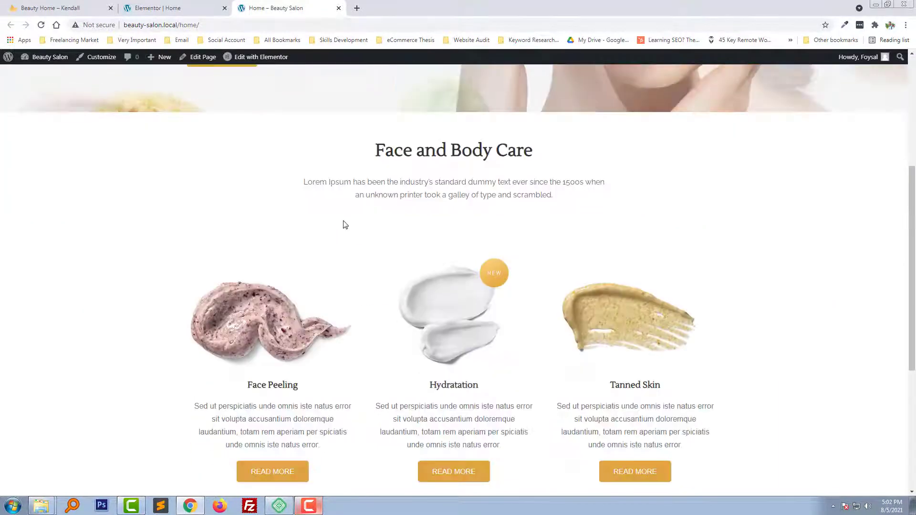
{"action": "scroll", "coordinate": [374, 256], "scroll_direction": "down", "scroll_amount": 5}
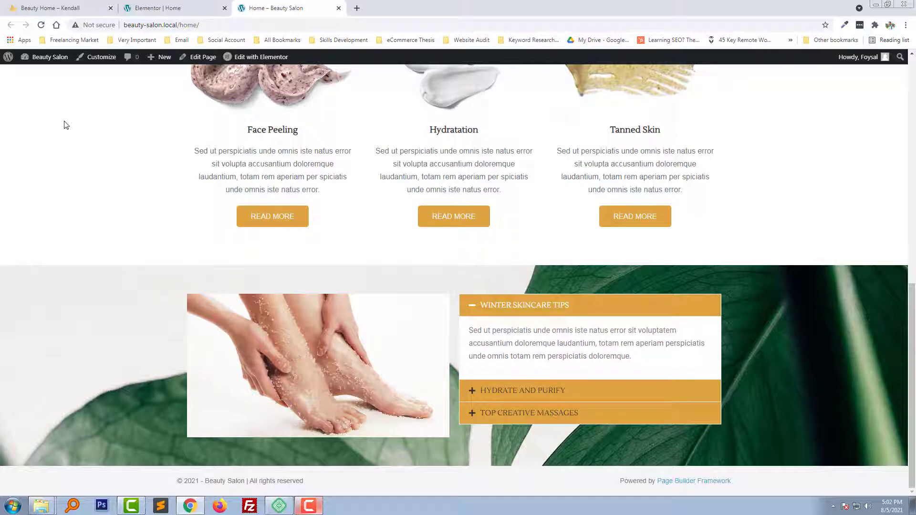
{"action": "left_click", "coordinate": [57, 7]}
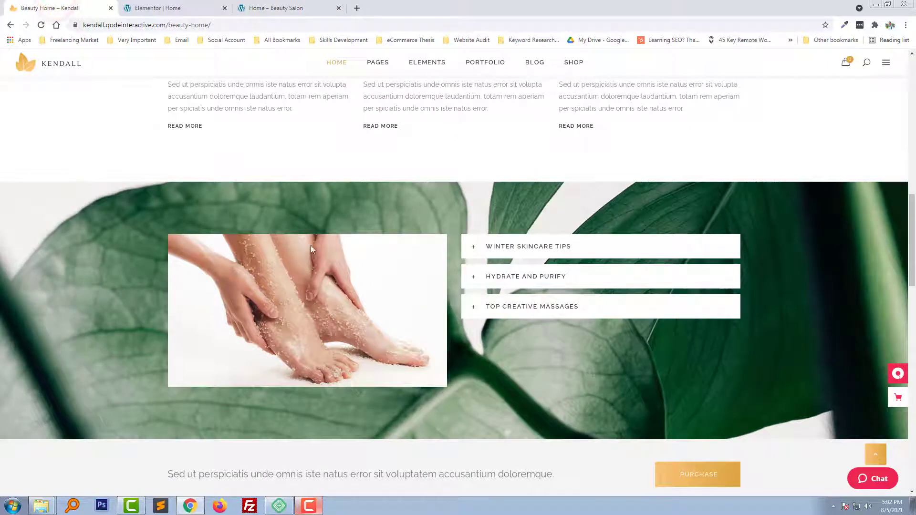
{"action": "scroll", "coordinate": [314, 241], "scroll_direction": "up", "scroll_amount": 15}
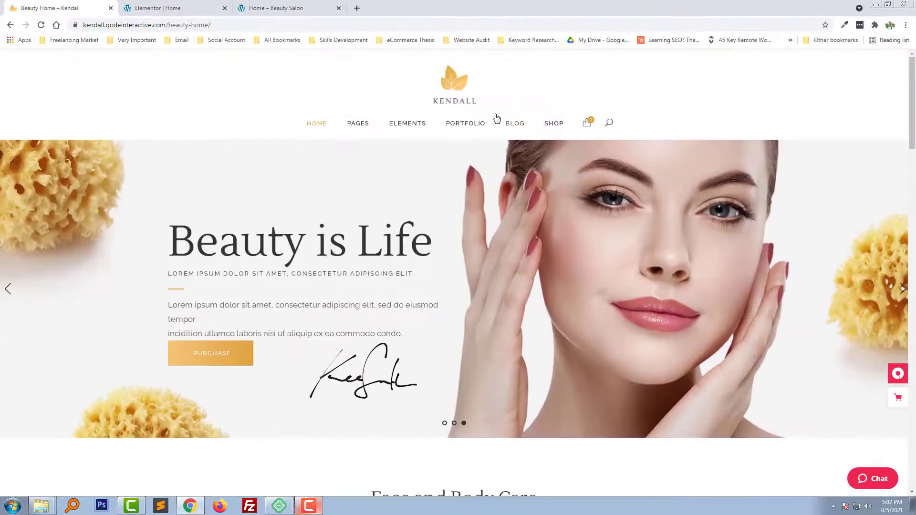
{"action": "scroll", "coordinate": [496, 119], "scroll_direction": "down", "scroll_amount": 8}
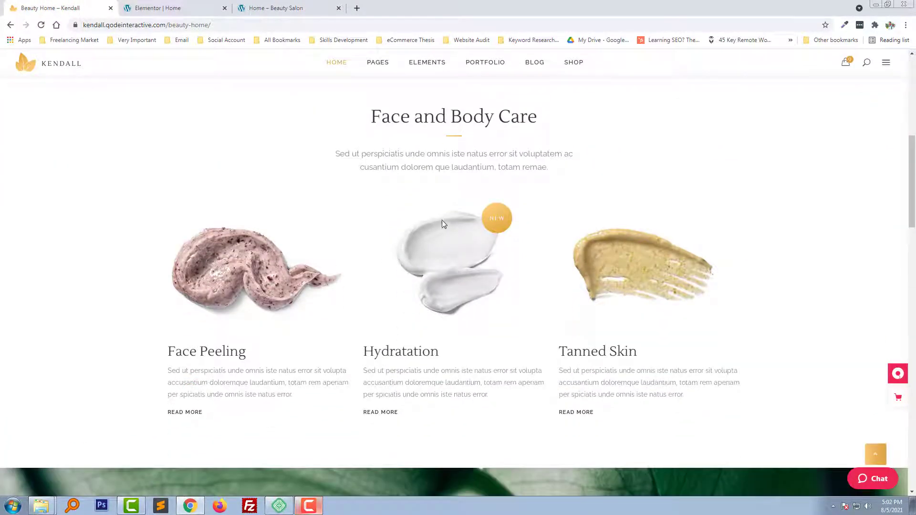
{"action": "scroll", "coordinate": [444, 224], "scroll_direction": "down", "scroll_amount": 6}
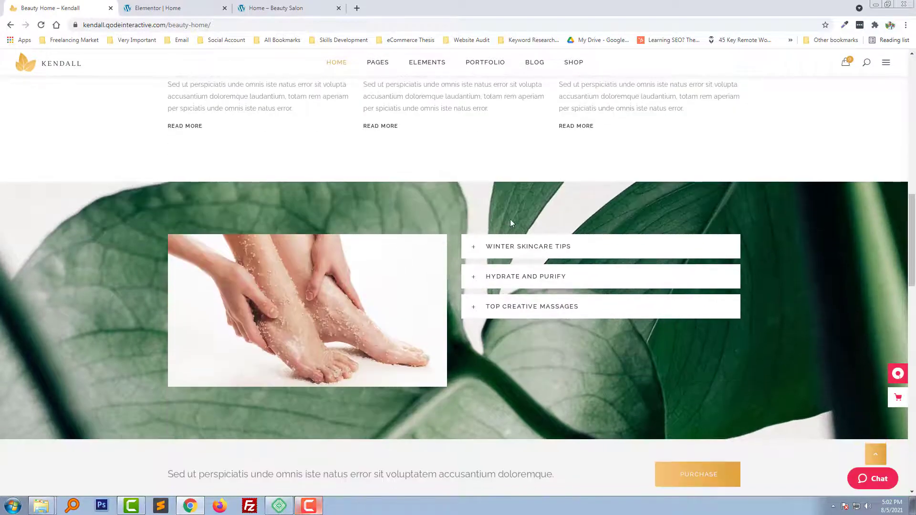
{"action": "scroll", "coordinate": [510, 223], "scroll_direction": "down", "scroll_amount": 2}
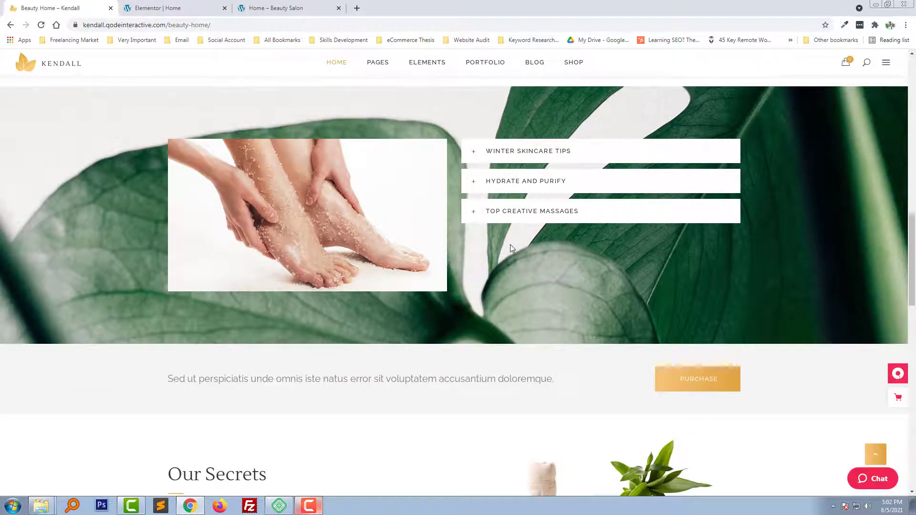
{"action": "scroll", "coordinate": [510, 247], "scroll_direction": "down", "scroll_amount": 5}
{"action": "scroll", "coordinate": [511, 248], "scroll_direction": "down", "scroll_amount": 1}
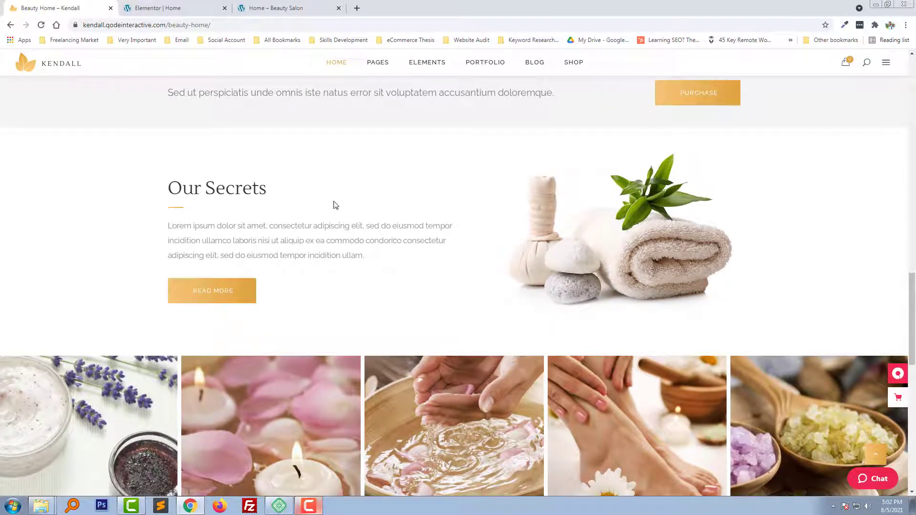
Insert a two-column structure below the leaf accordion with 70 top and bottom padding.
{"action": "left_click", "coordinate": [257, 9]}
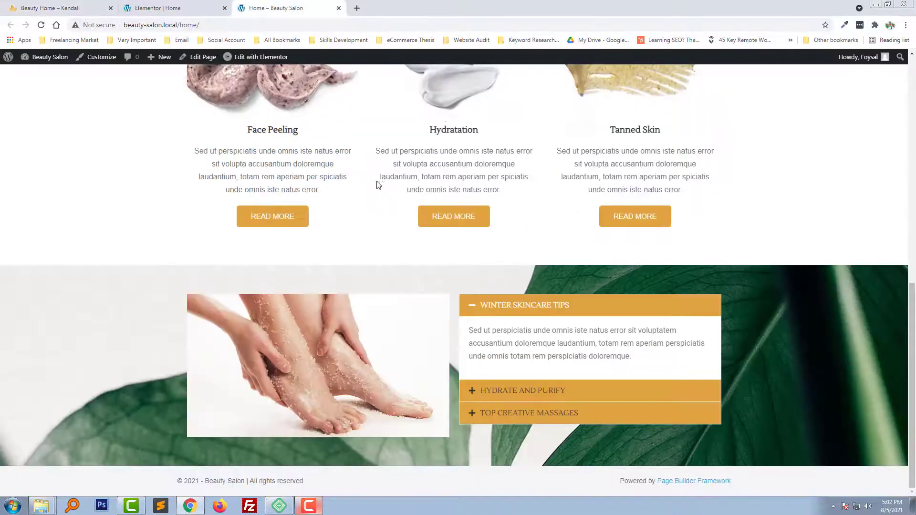
{"action": "left_click", "coordinate": [152, 4]}
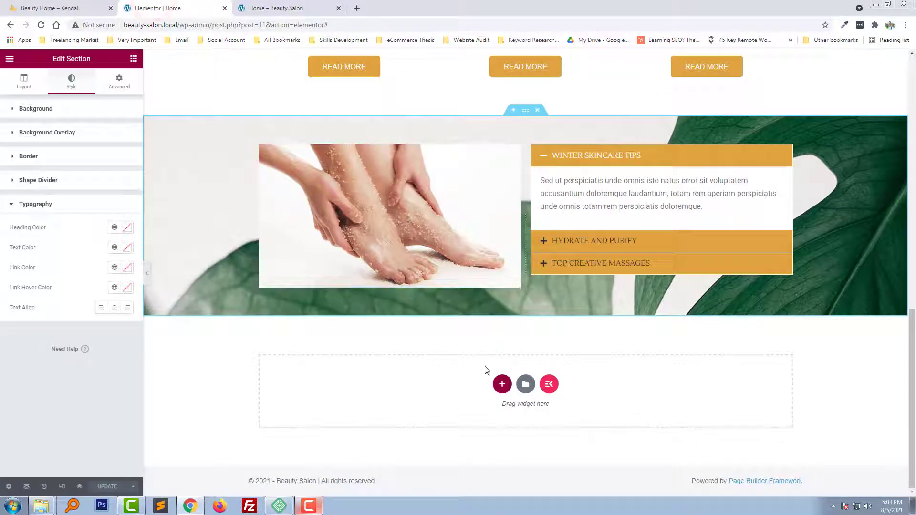
{"action": "left_click", "coordinate": [502, 384]}
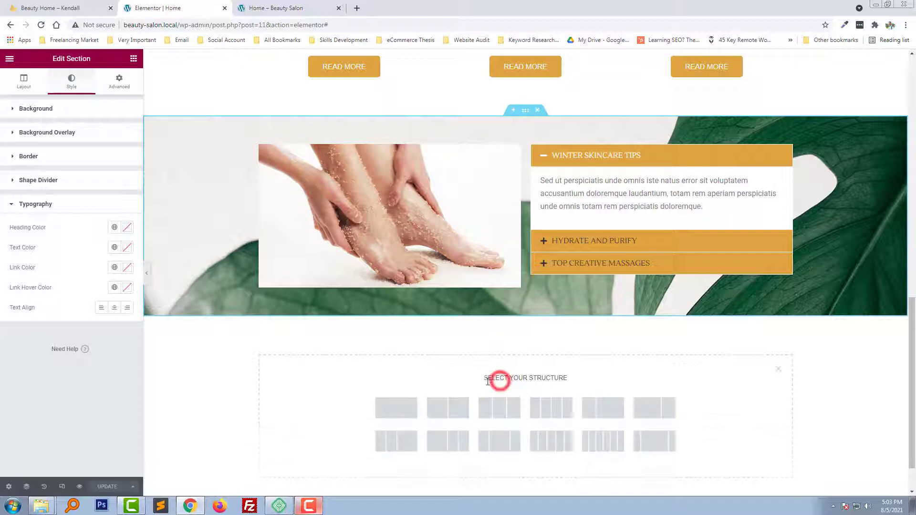
{"action": "left_click", "coordinate": [447, 406]}
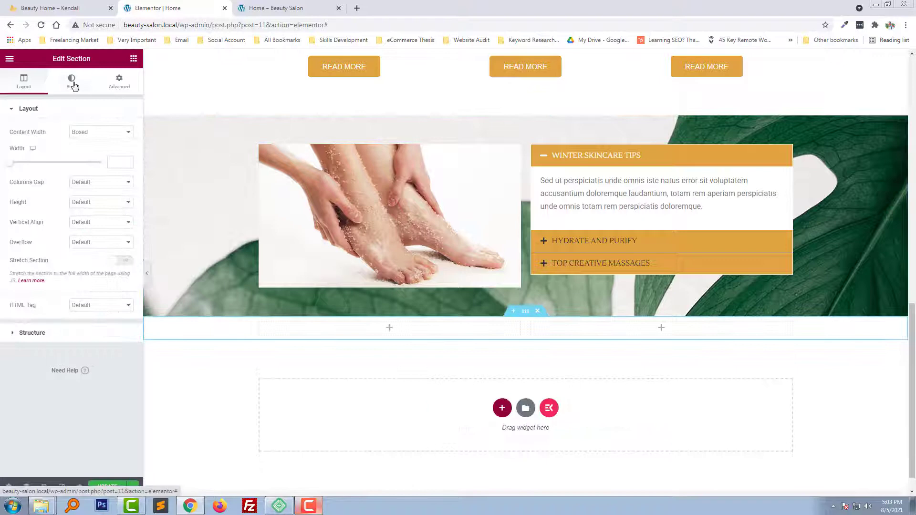
{"action": "left_click", "coordinate": [119, 86]}
{"action": "left_click", "coordinate": [121, 180]}
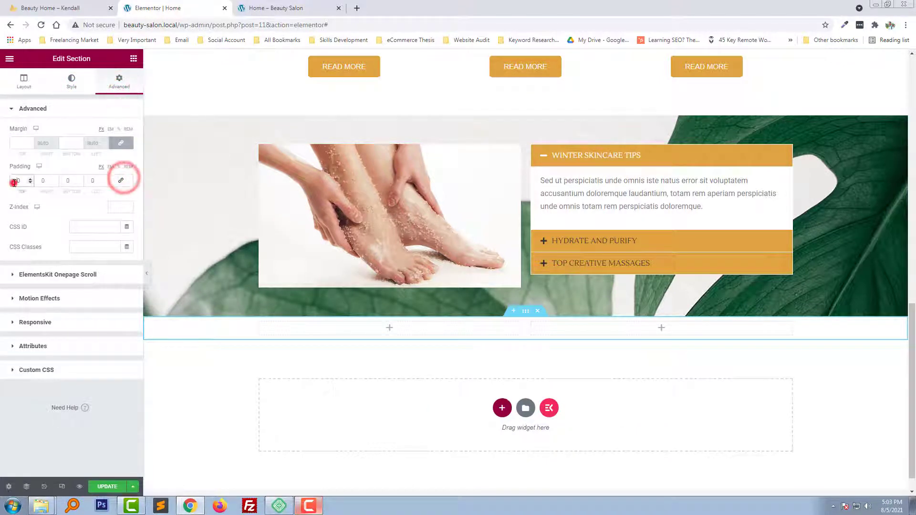
{"action": "left_click", "coordinate": [14, 183]}
{"action": "type", "text": "70"}
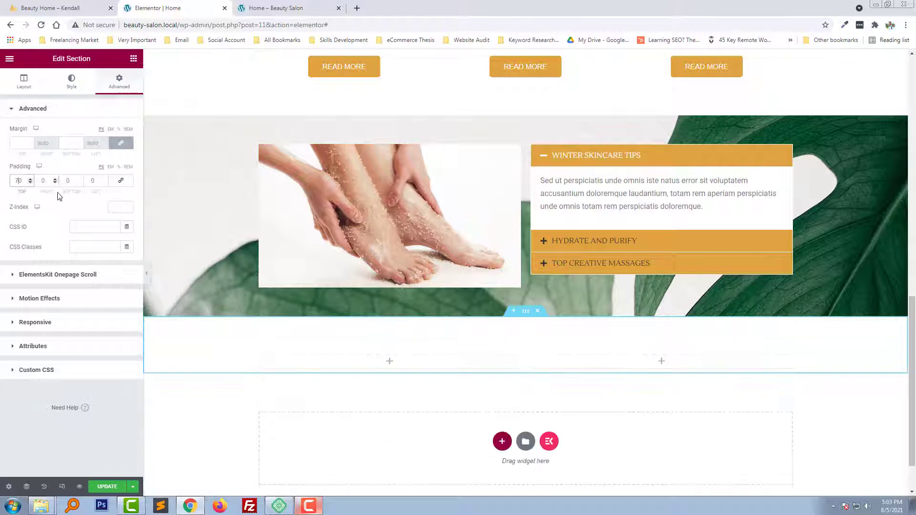
{"action": "scroll", "coordinate": [348, 268], "scroll_direction": "down", "scroll_amount": 2}
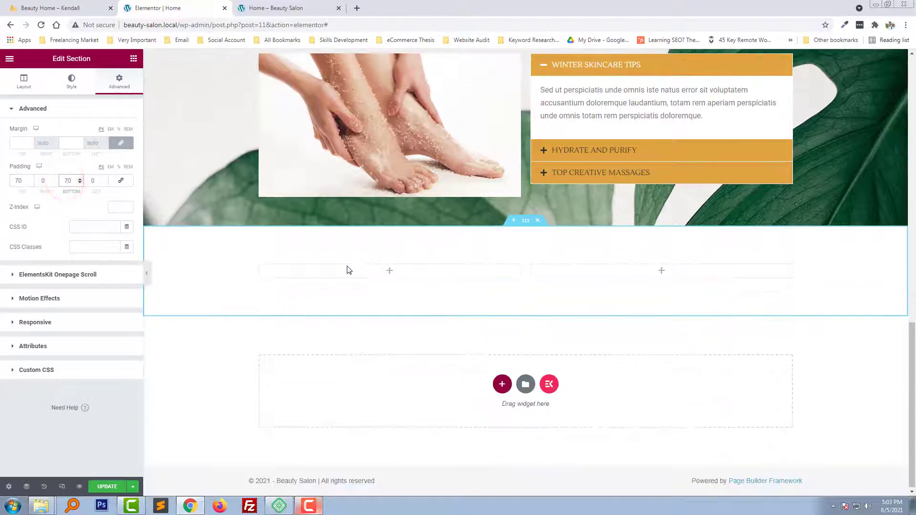
Drop a Heading widget, found by searching 'hea', into the new section's left column.
{"action": "left_click", "coordinate": [46, 7]}
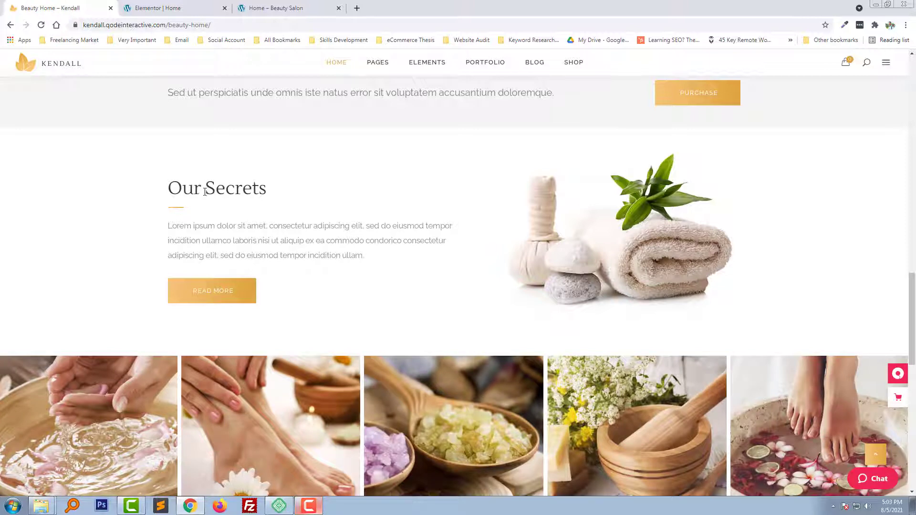
{"action": "left_click", "coordinate": [181, 7]}
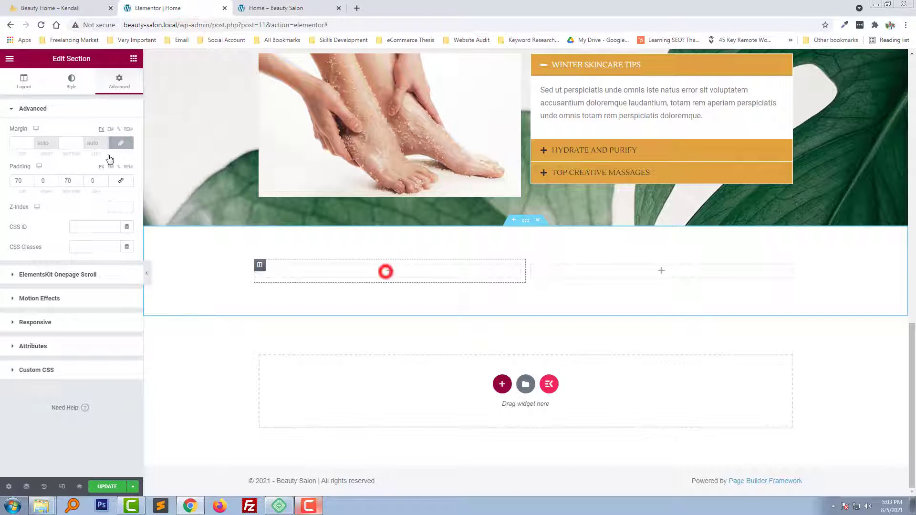
{"action": "left_click", "coordinate": [385, 271]}
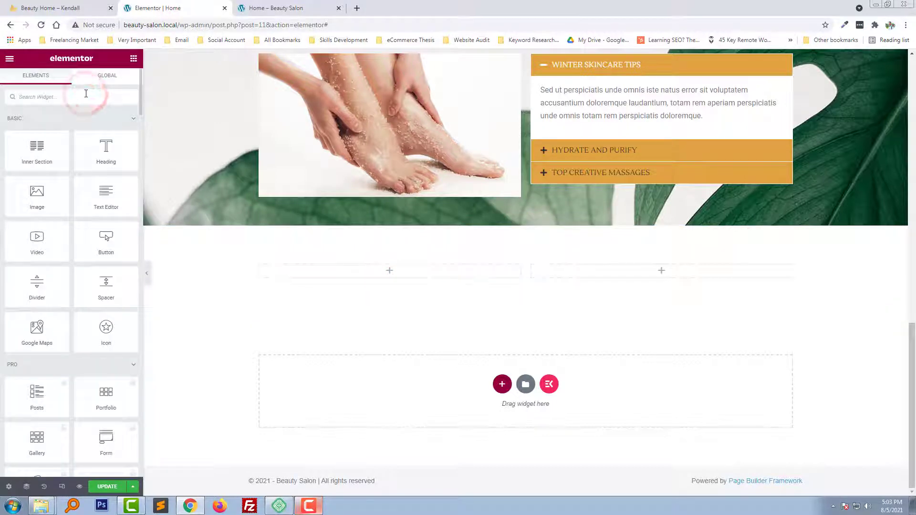
{"action": "type", "text": "head"}
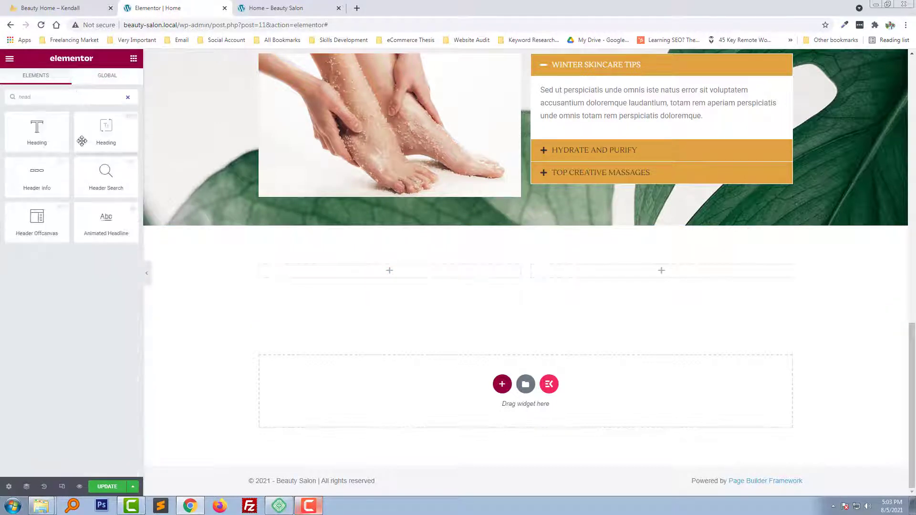
{"action": "left_click_drag", "start_coordinate": [106, 133], "coordinate": [354, 290]}
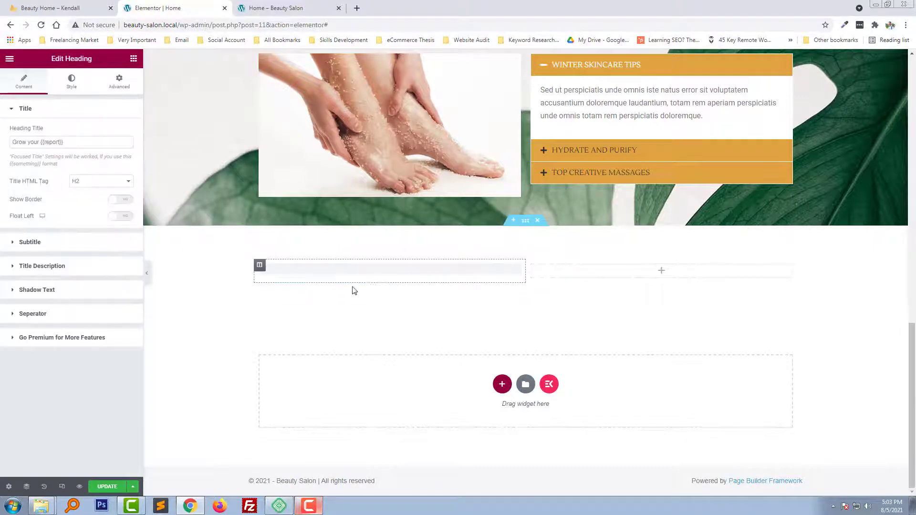
Copy 'Our Secrets' from Kendall and set the heading title to Our {{Secrets}}.
{"action": "left_click", "coordinate": [44, 8]}
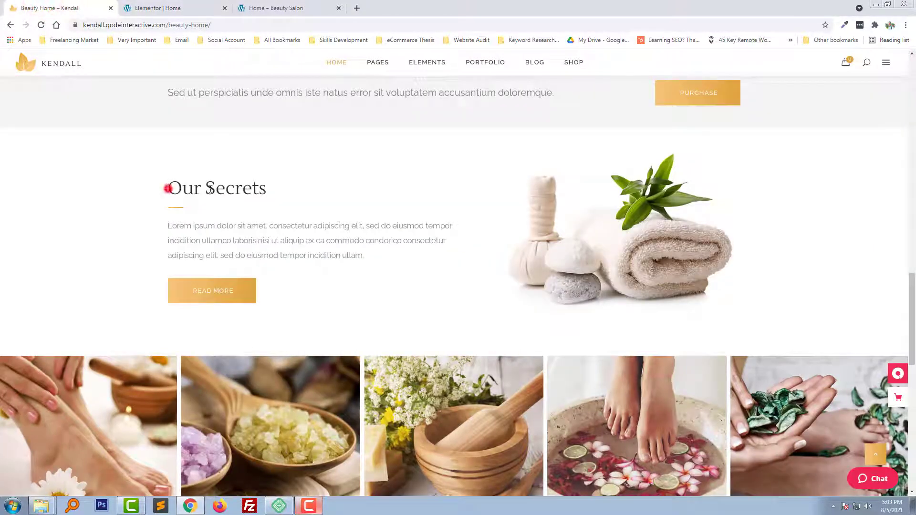
{"action": "left_click_drag", "start_coordinate": [210, 188], "coordinate": [290, 192]}
{"action": "key", "text": "ctrl+c"}
{"action": "left_click", "coordinate": [186, 8]}
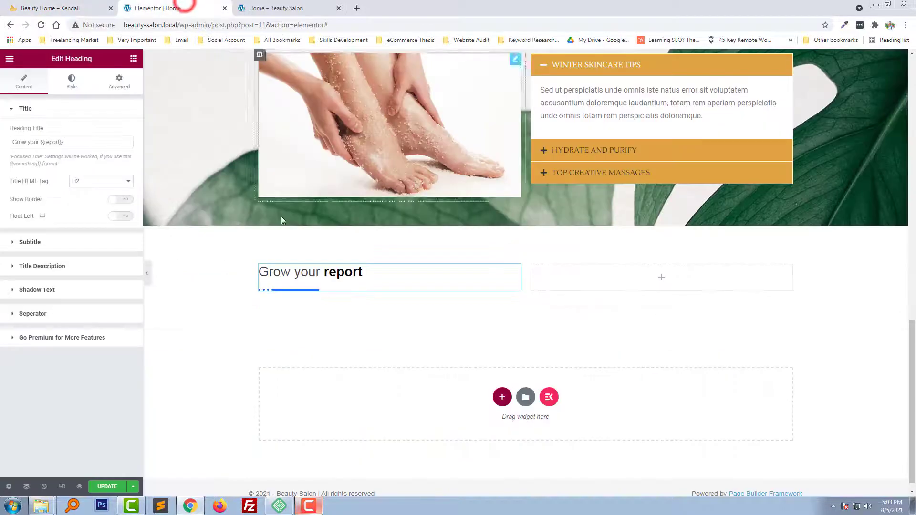
{"action": "left_click", "coordinate": [291, 271]}
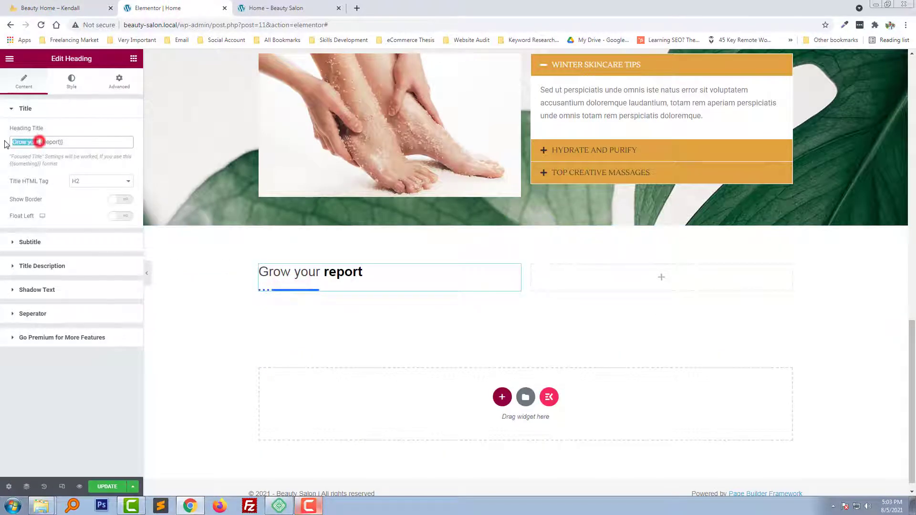
{"action": "key", "text": "ctrl+v"}
{"action": "double_click", "coordinate": [32, 142]}
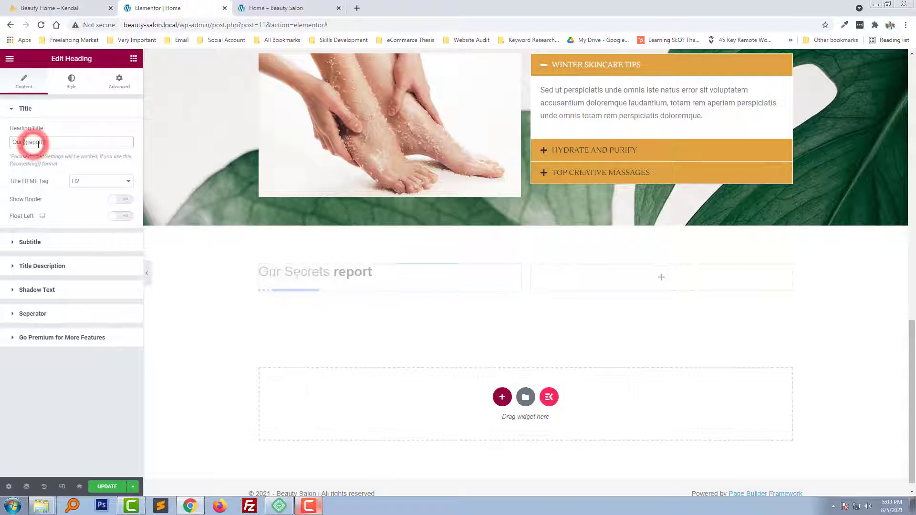
{"action": "key", "text": "ctrl+x"}
{"action": "double_click", "coordinate": [34, 142]}
{"action": "key", "text": "ctrl+v"}
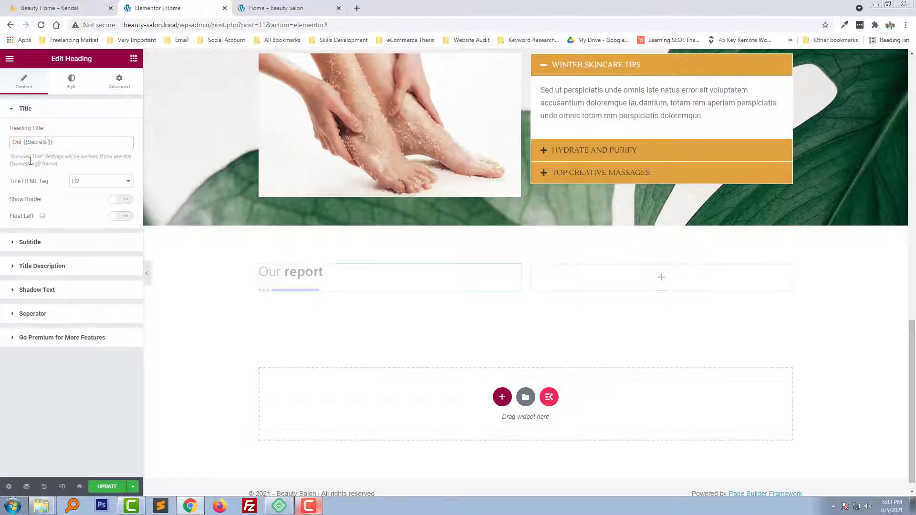
{"action": "key", "text": "BackSpace"}
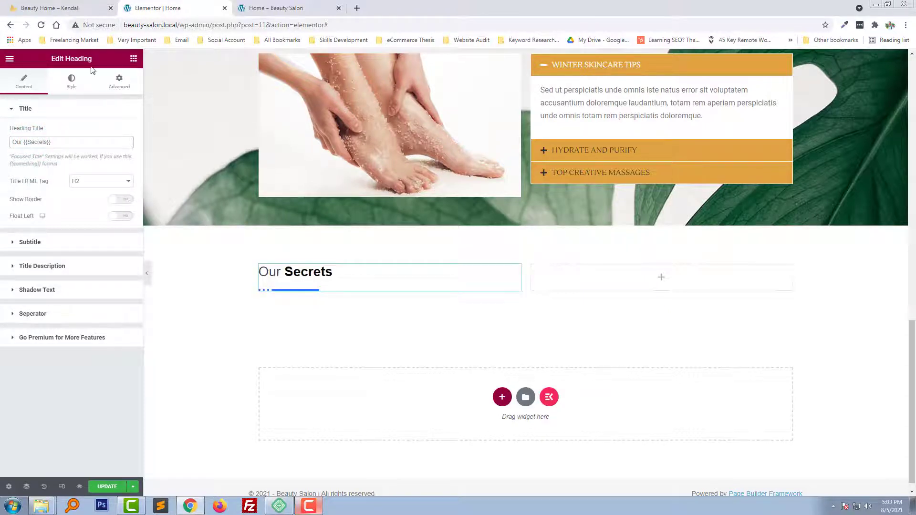
Compare the new heading against the Kendall Our Secrets reference.
{"action": "left_click", "coordinate": [56, 3]}
{"action": "left_click", "coordinate": [112, 237]}
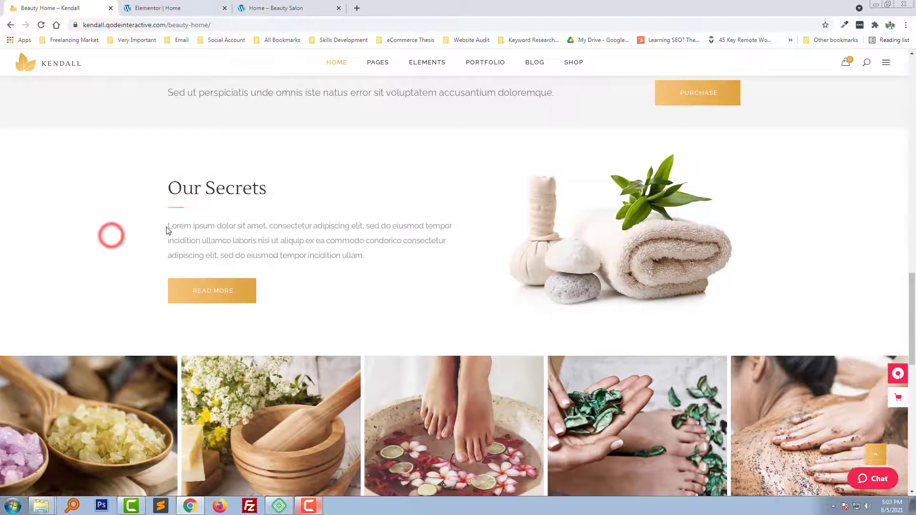
{"action": "left_click", "coordinate": [166, 226]}
{"action": "left_click", "coordinate": [149, 6]}
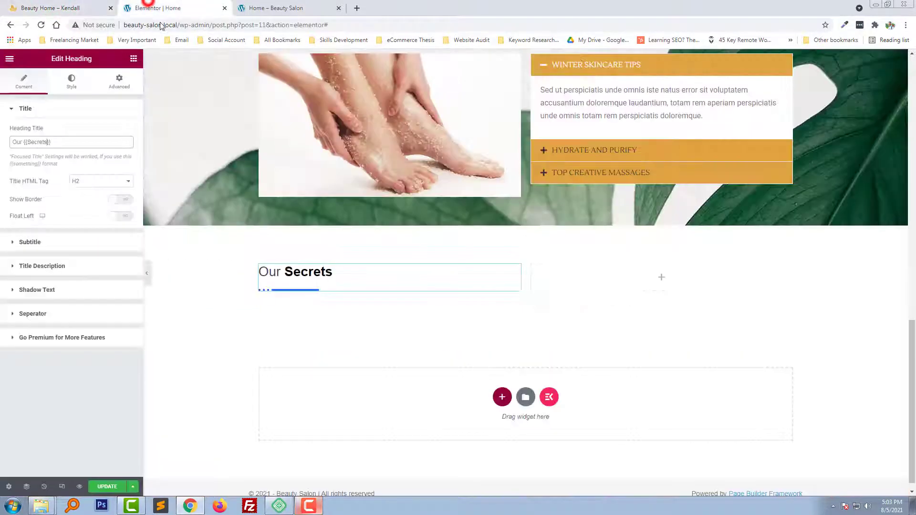
Copy the Lorem Ipsum paragraph and paste it under the Our Secrets heading.
{"action": "scroll", "coordinate": [506, 346], "scroll_direction": "up", "scroll_amount": 8}
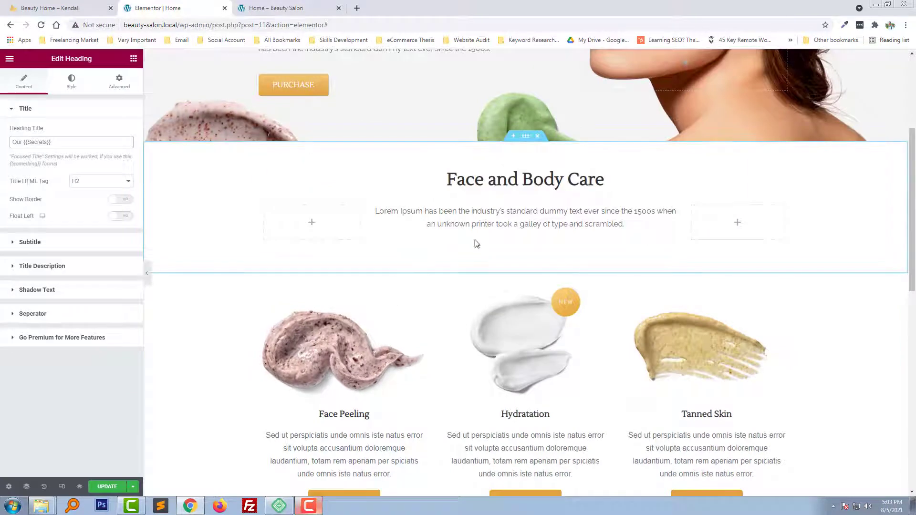
{"action": "right_click", "coordinate": [485, 220]}
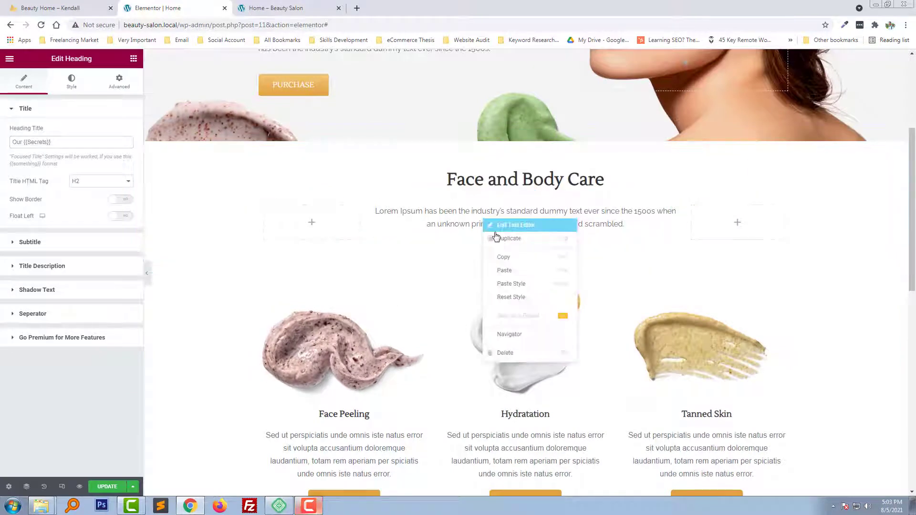
{"action": "left_click", "coordinate": [506, 258]}
{"action": "scroll", "coordinate": [334, 334], "scroll_direction": "down", "scroll_amount": 10}
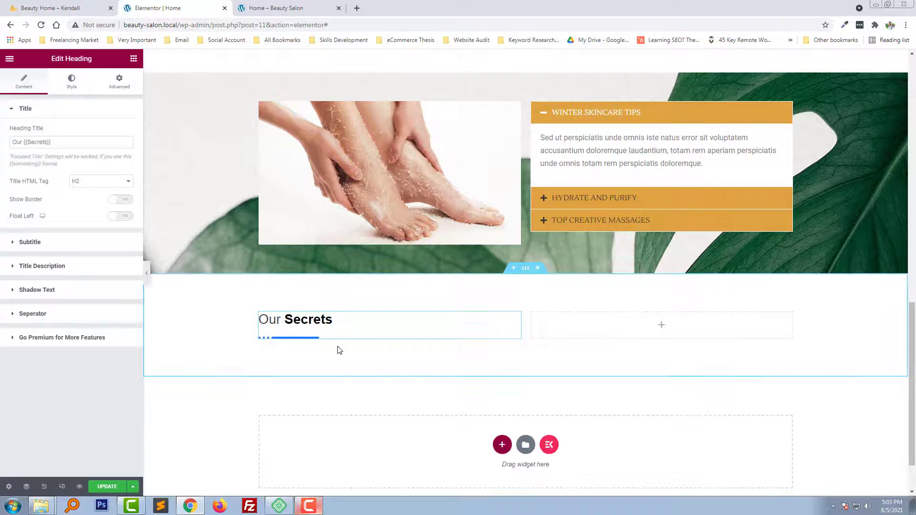
{"action": "right_click", "coordinate": [335, 356]}
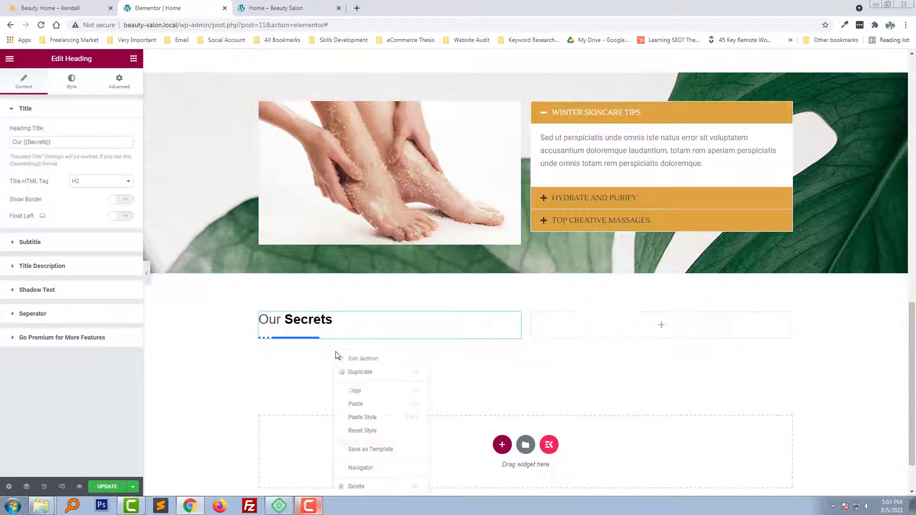
{"action": "left_click", "coordinate": [356, 404]}
Copy the PURCHASE button, paste it below the new paragraph, and compare with Kendall.
{"action": "scroll", "coordinate": [448, 309], "scroll_direction": "up", "scroll_amount": 5}
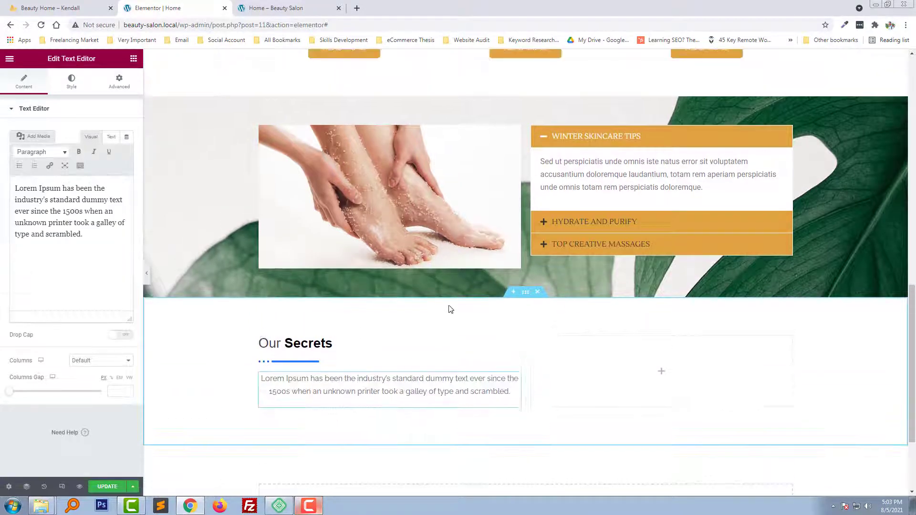
{"action": "scroll", "coordinate": [453, 306], "scroll_direction": "up", "scroll_amount": 5}
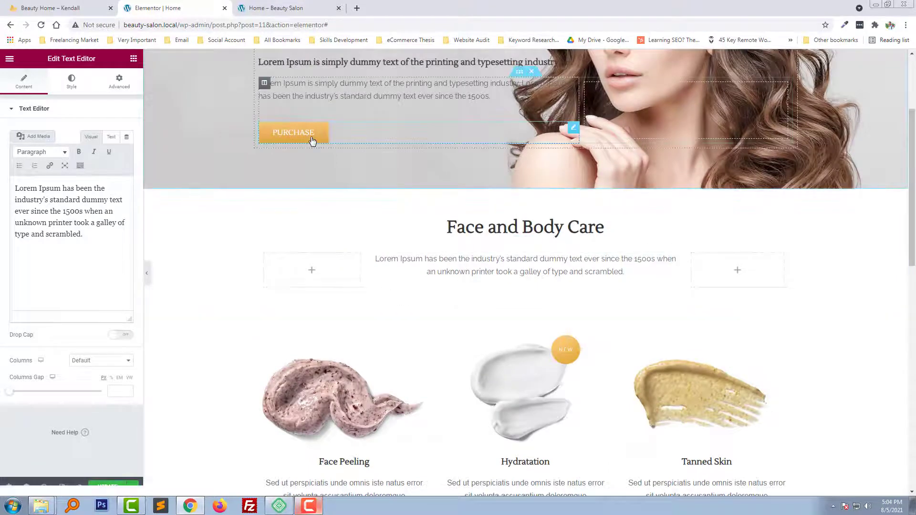
{"action": "right_click", "coordinate": [311, 138]}
{"action": "left_click", "coordinate": [341, 178]}
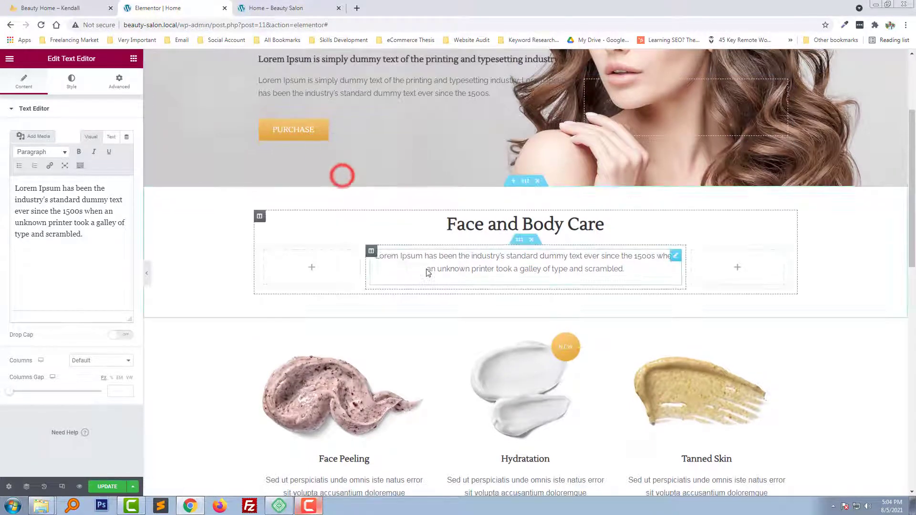
{"action": "scroll", "coordinate": [347, 258], "scroll_direction": "down", "scroll_amount": 10}
{"action": "right_click", "coordinate": [317, 265]}
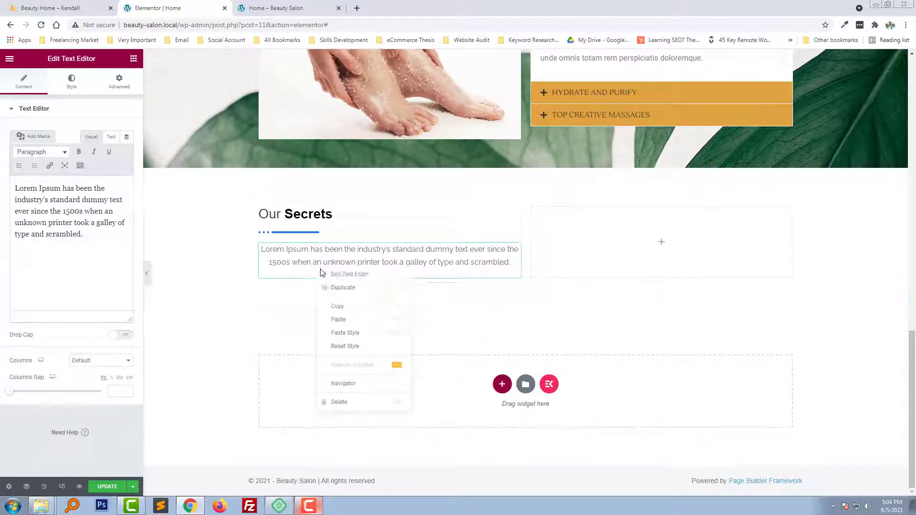
{"action": "left_click", "coordinate": [354, 318]}
{"action": "left_click", "coordinate": [62, 4]}
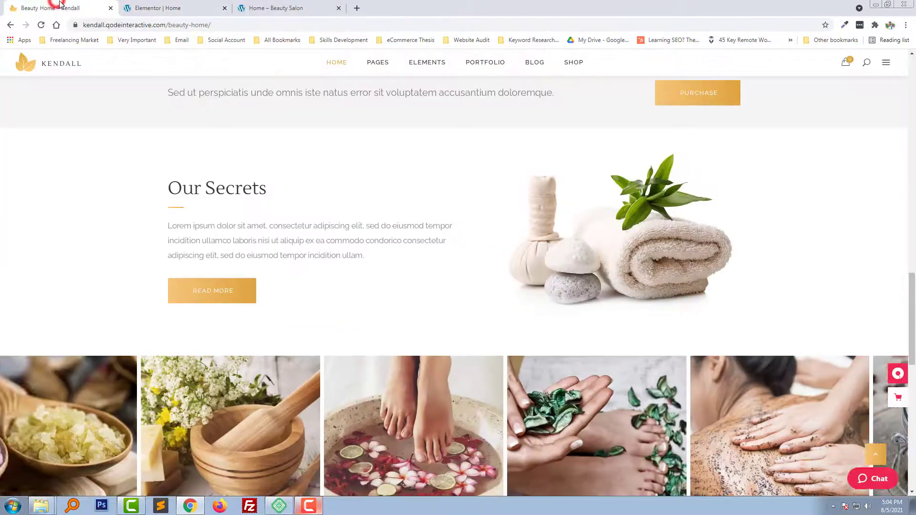
Change the pasted button's text to Read More.
{"action": "left_click", "coordinate": [192, 4]}
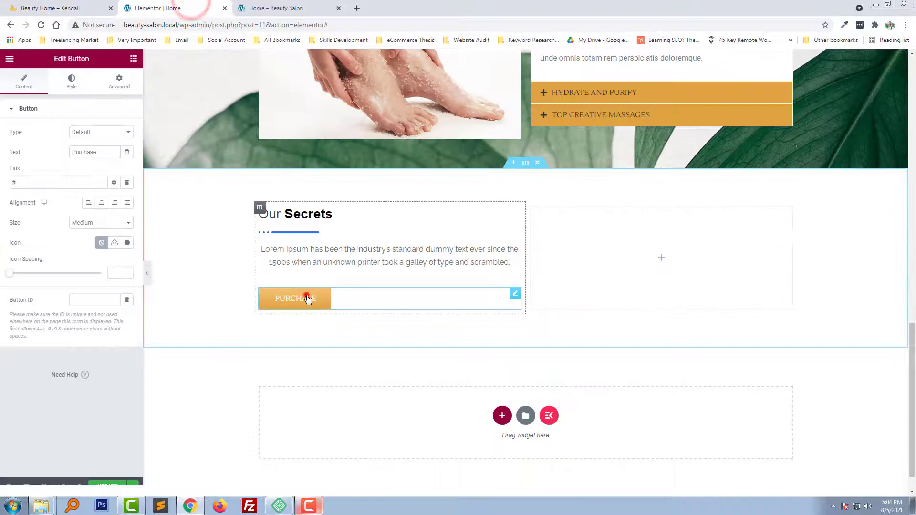
{"action": "left_click", "coordinate": [308, 296]}
{"action": "left_click", "coordinate": [90, 151]}
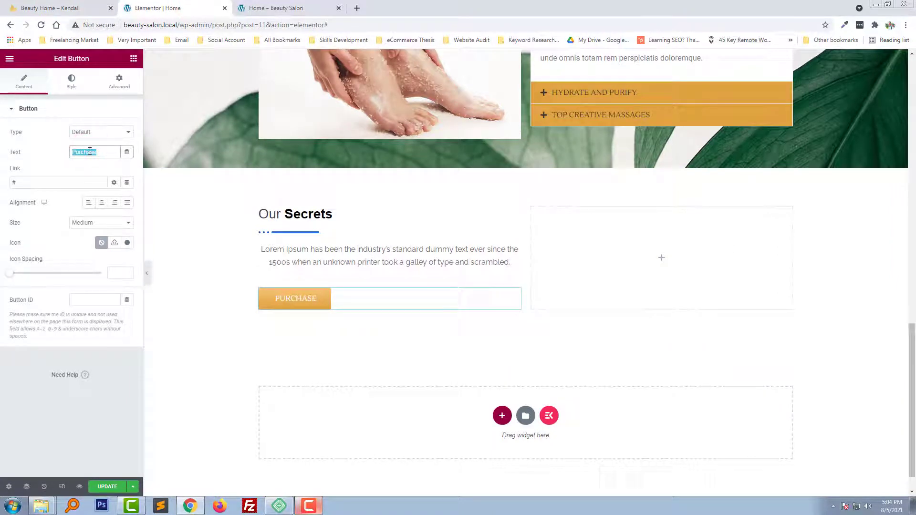
{"action": "type", "text": "Read More"}
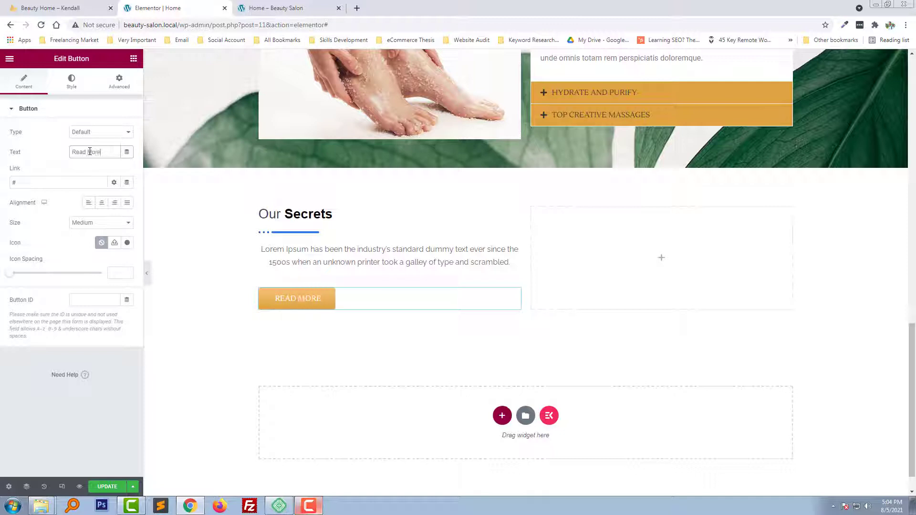
Left-align the Lorem Ipsum paragraph under the heading.
{"action": "left_click", "coordinate": [318, 261]}
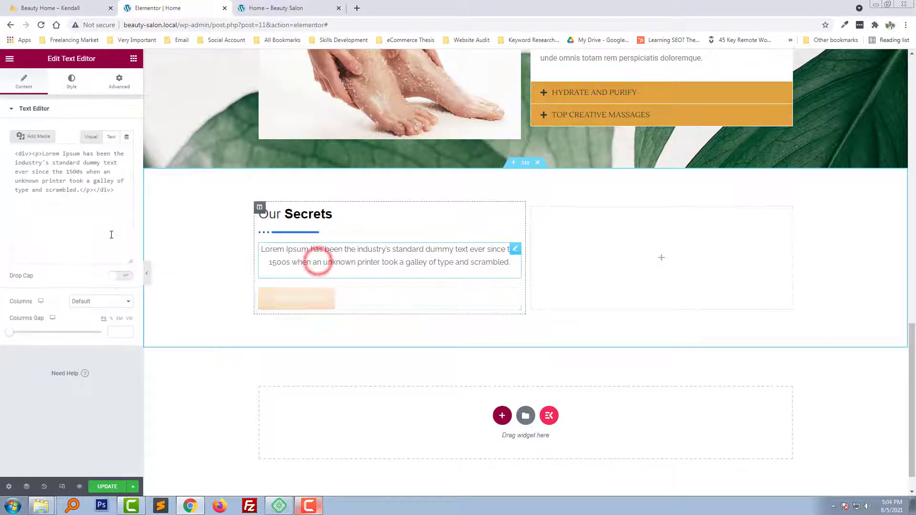
{"action": "left_click", "coordinate": [69, 79]}
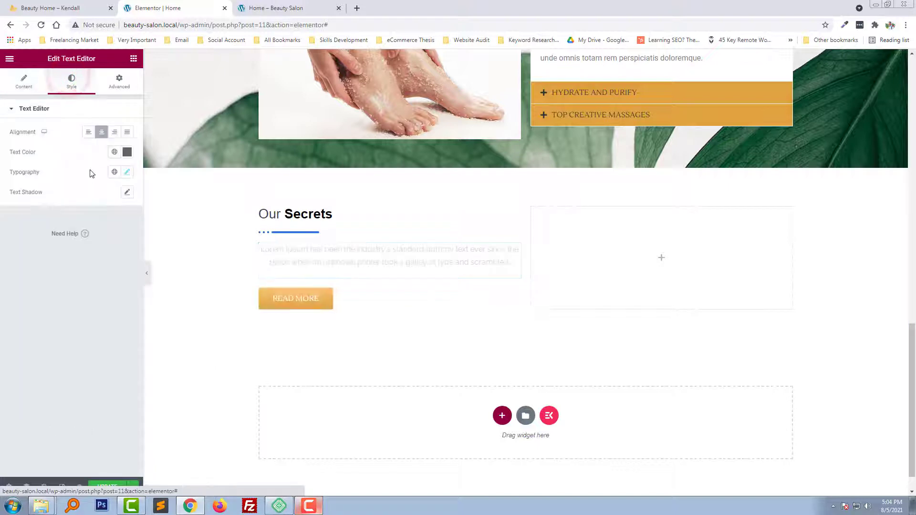
{"action": "left_click", "coordinate": [88, 131]}
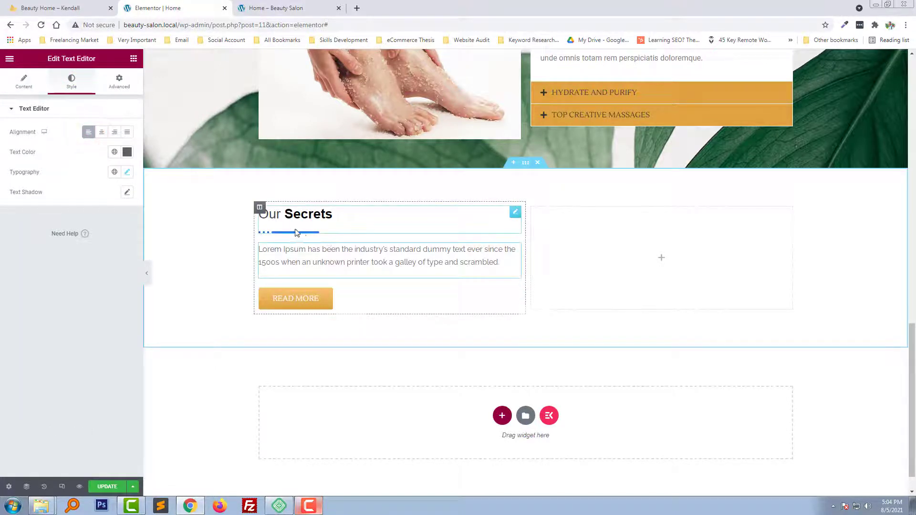
Inspect the Read More button's second gradient colour in its style settings.
{"action": "left_click", "coordinate": [308, 213]}
{"action": "left_click", "coordinate": [296, 299]}
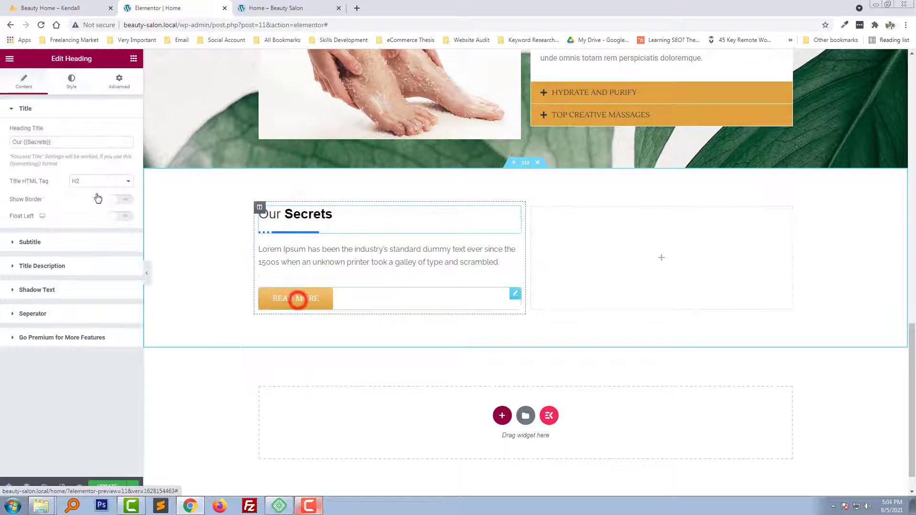
{"action": "left_click", "coordinate": [70, 86]}
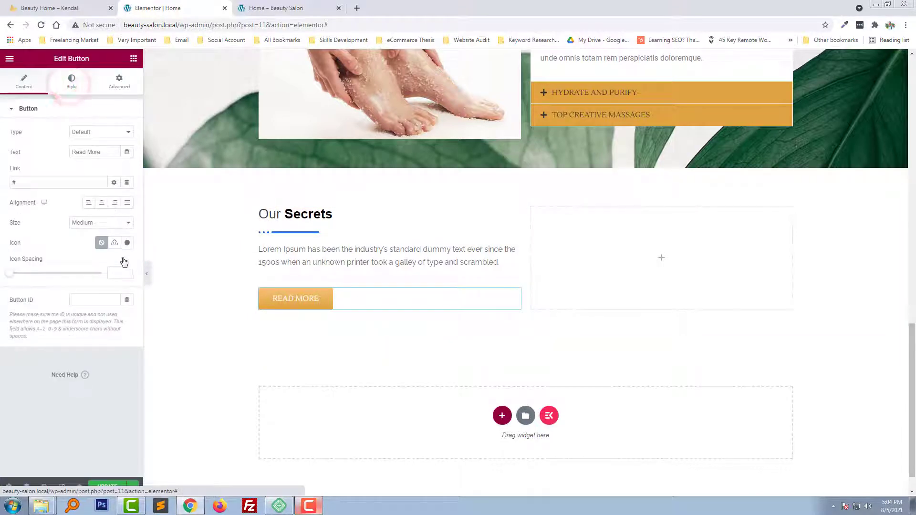
{"action": "left_click", "coordinate": [126, 282]}
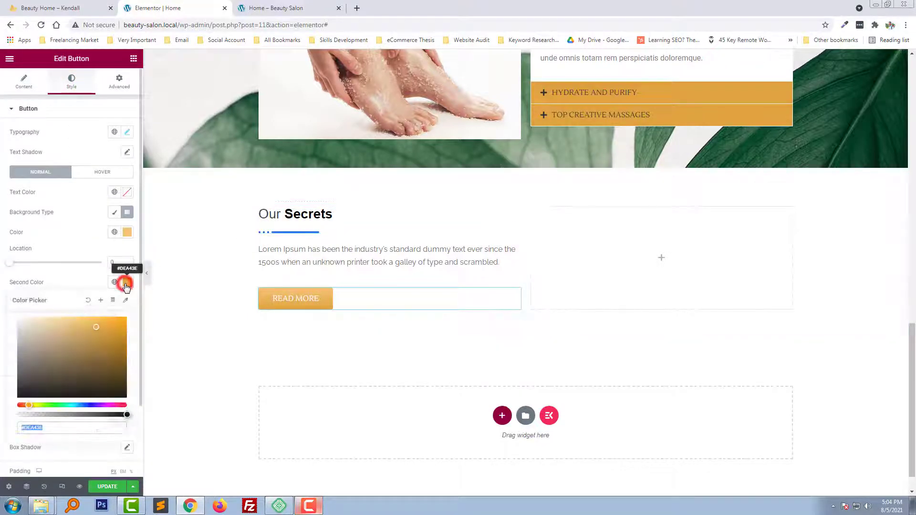
Set the Our Secrets heading separator colour to gold, matching the Read More button.
{"action": "left_click", "coordinate": [291, 221]}
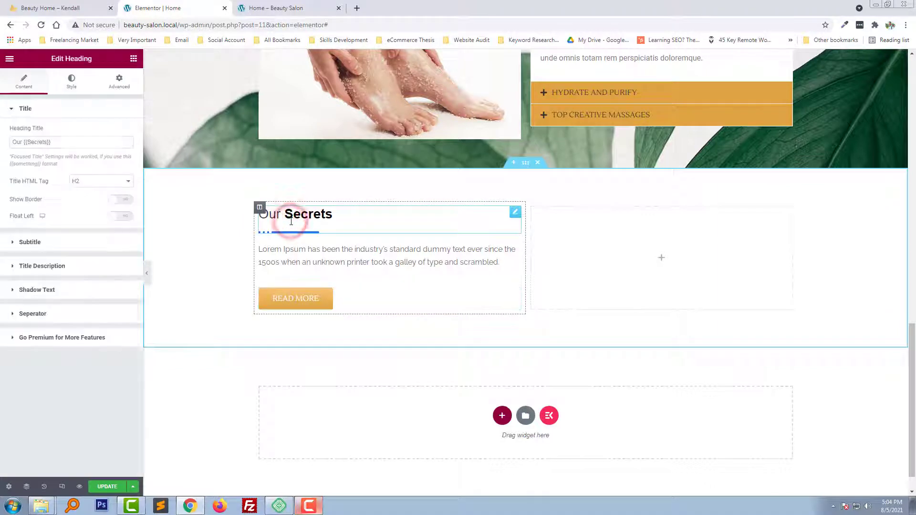
{"action": "left_click", "coordinate": [73, 85]}
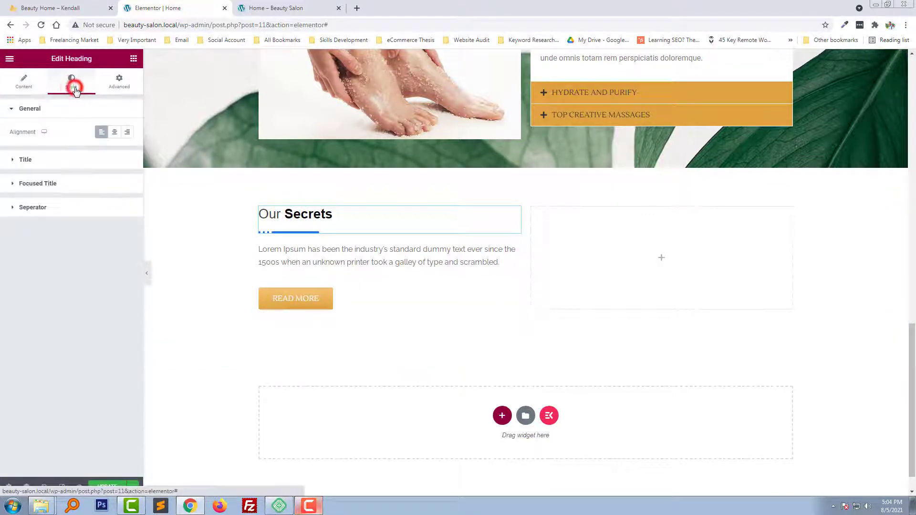
{"action": "left_click", "coordinate": [58, 210]}
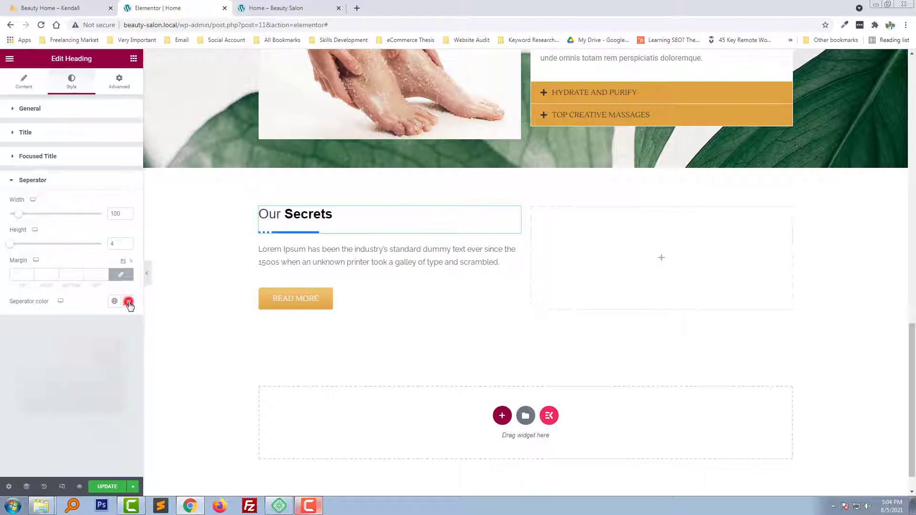
{"action": "left_click", "coordinate": [128, 304]}
{"action": "key", "text": "ctrl+v"}
{"action": "left_click", "coordinate": [127, 302]}
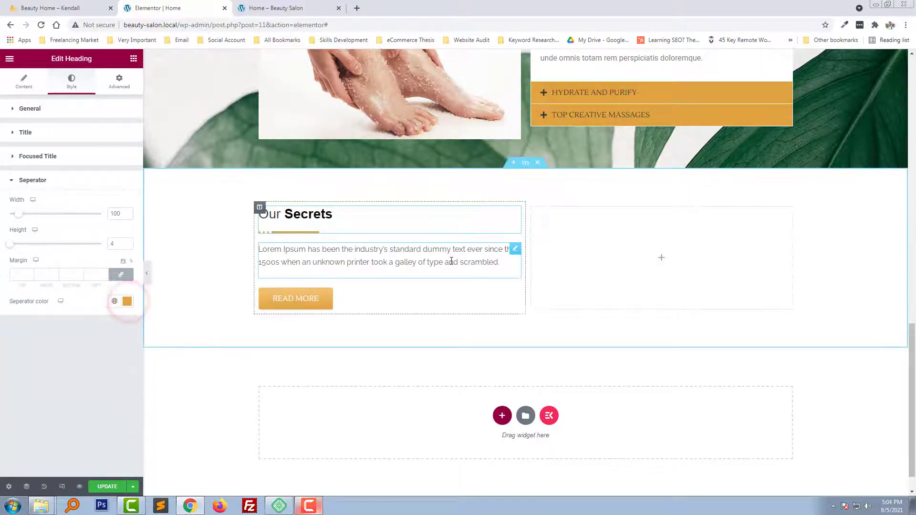
Copy the Face Peeling card's Sed ut perspiciatis description text.
{"action": "scroll", "coordinate": [321, 229], "scroll_direction": "up", "scroll_amount": 7}
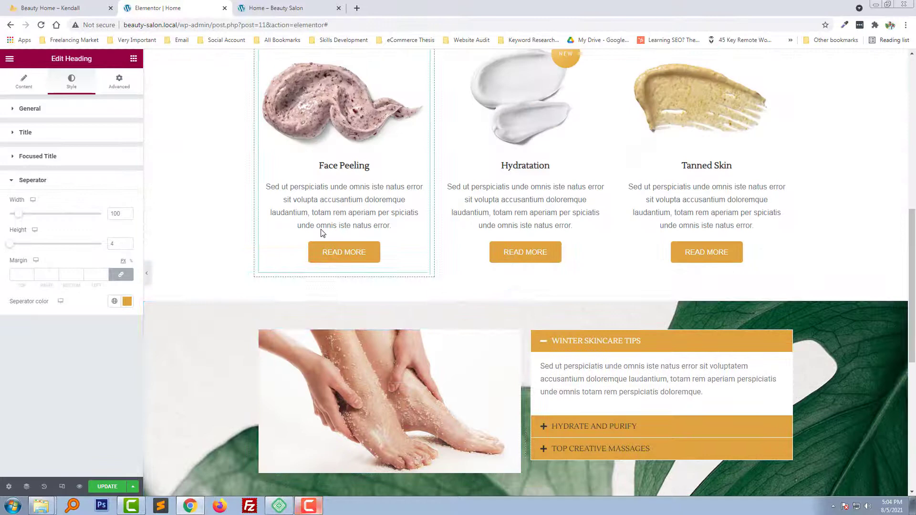
{"action": "left_click", "coordinate": [321, 213]}
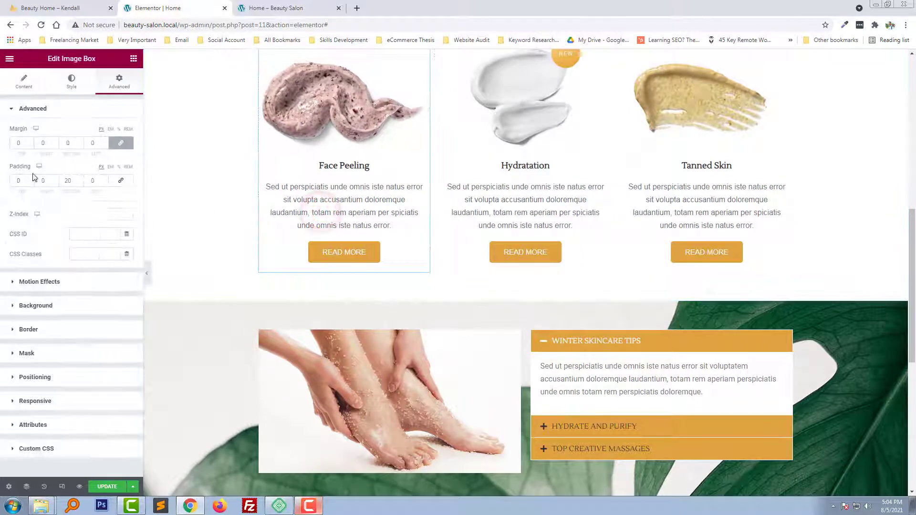
{"action": "left_click", "coordinate": [22, 80]}
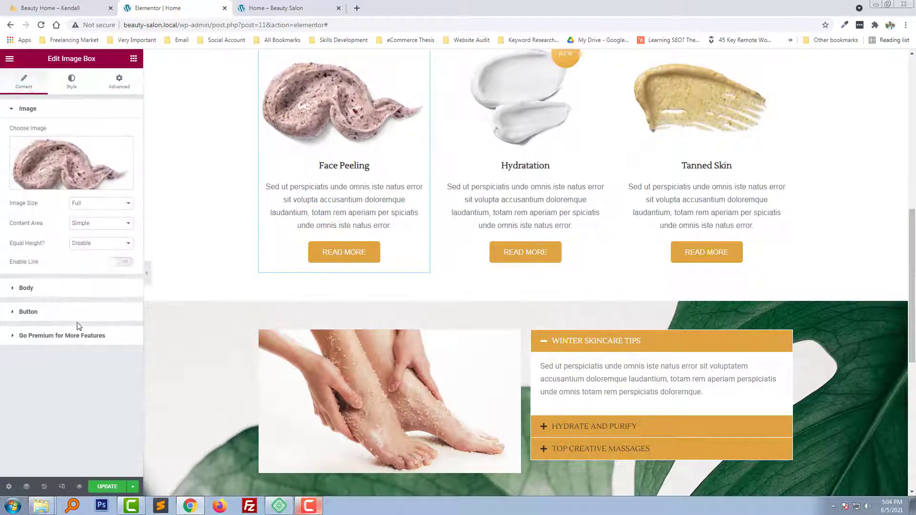
{"action": "left_click", "coordinate": [78, 289]}
{"action": "triple_click", "coordinate": [88, 260]}
{"action": "key", "text": "ctrl+c"}
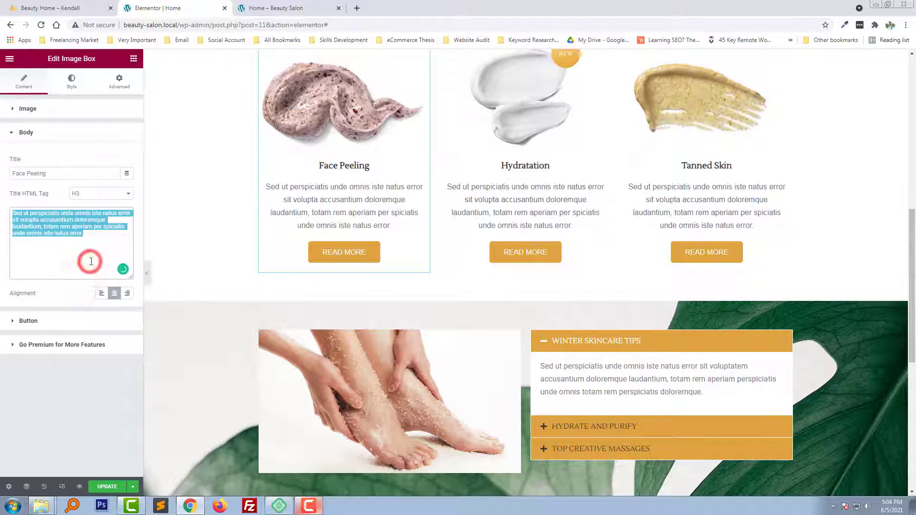
Paste it after 'scrambled.' in the Our Secrets text as a separate second paragraph.
{"action": "scroll", "coordinate": [385, 276], "scroll_direction": "down", "scroll_amount": 7}
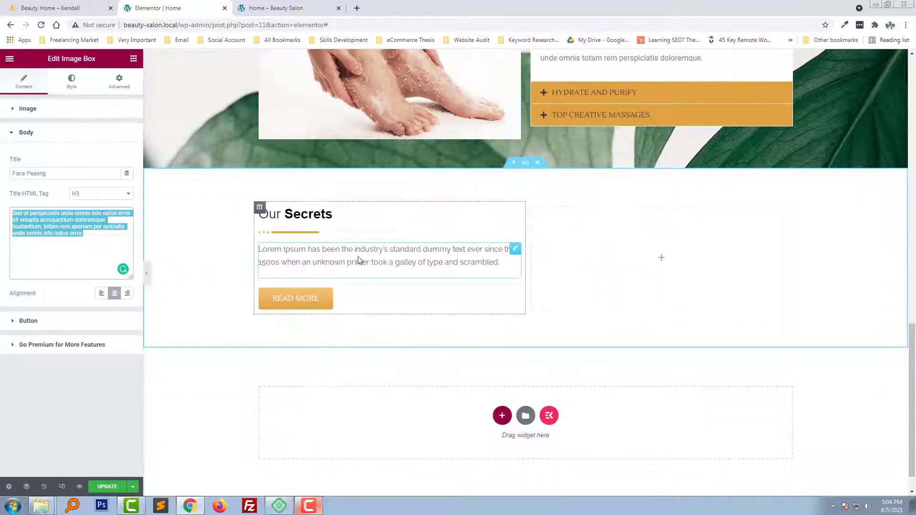
{"action": "left_click", "coordinate": [358, 256]}
{"action": "left_click", "coordinate": [24, 82]}
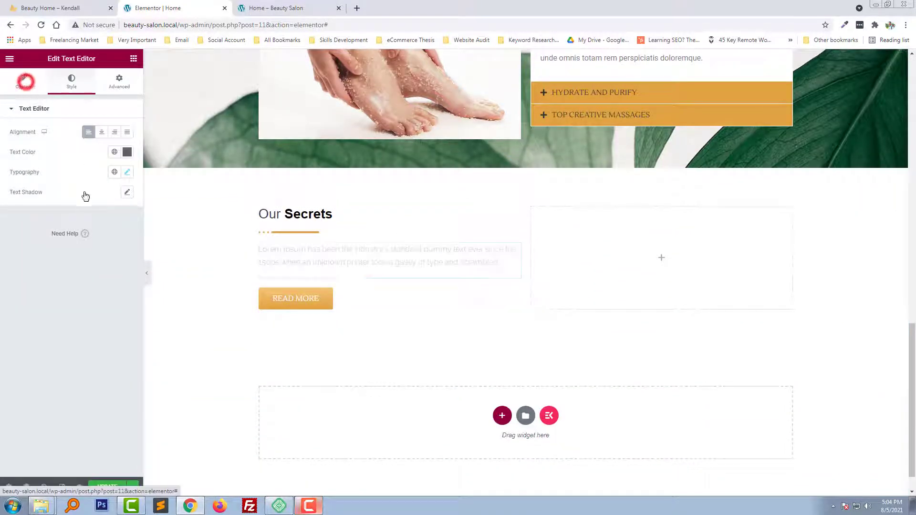
{"action": "left_click", "coordinate": [104, 238]}
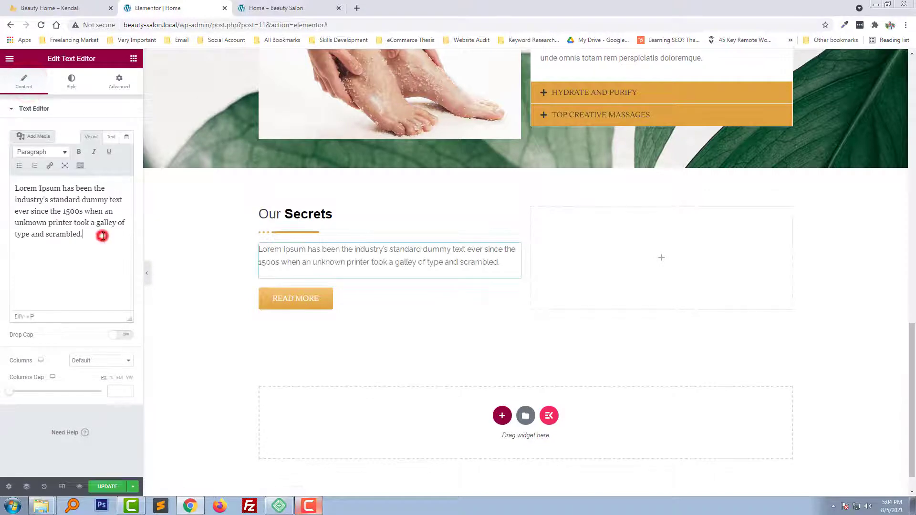
{"action": "key", "text": "ctrl+v"}
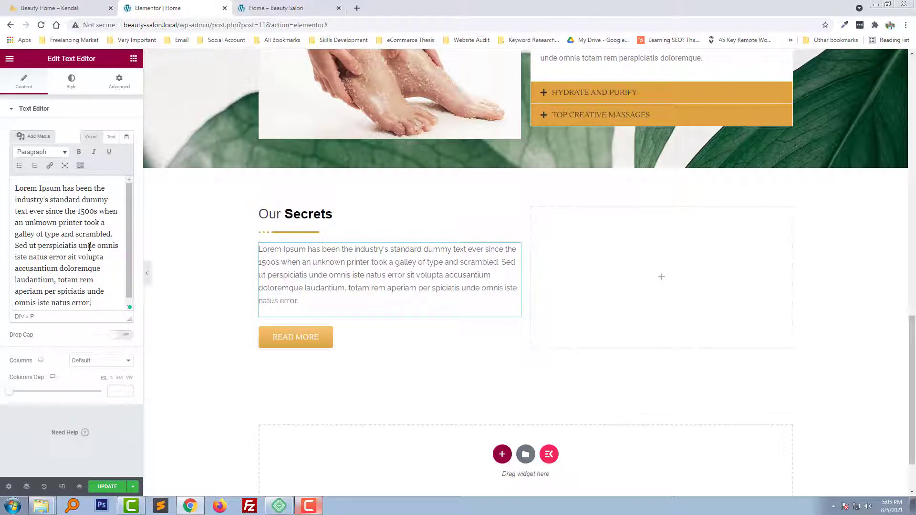
{"action": "left_click", "coordinate": [114, 233]}
{"action": "key", "text": "Return"}
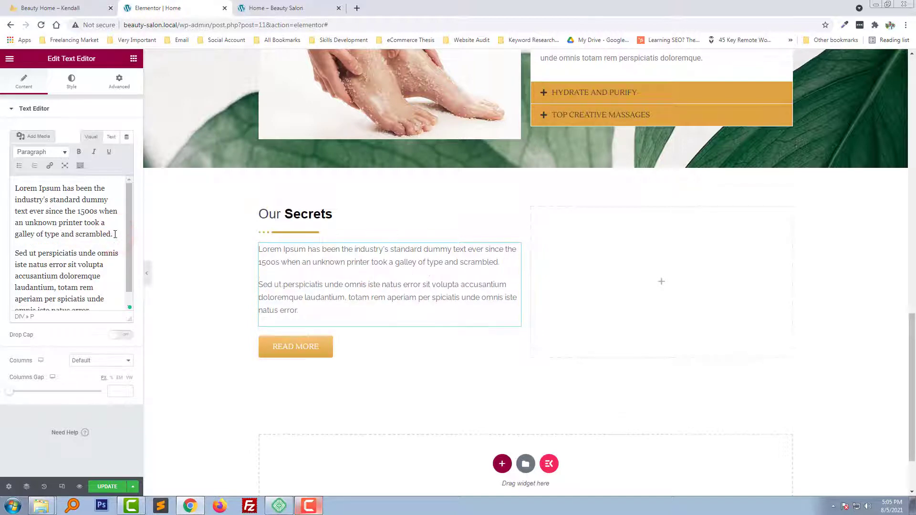
{"action": "left_click", "coordinate": [111, 137]}
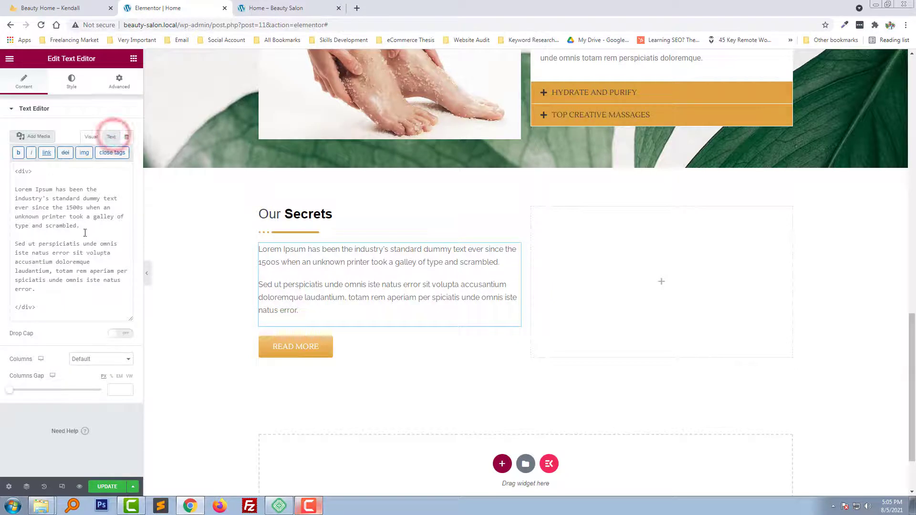
Save Kendall's towel-and-stones photo to Downloads as main-home-img5.jpg.
{"action": "left_click", "coordinate": [70, 8]}
{"action": "right_click", "coordinate": [621, 238]}
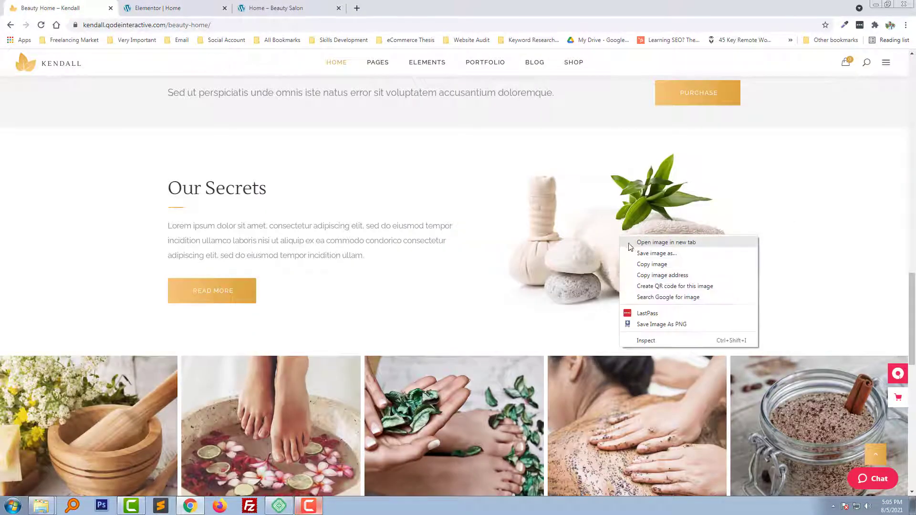
{"action": "left_click", "coordinate": [634, 248]}
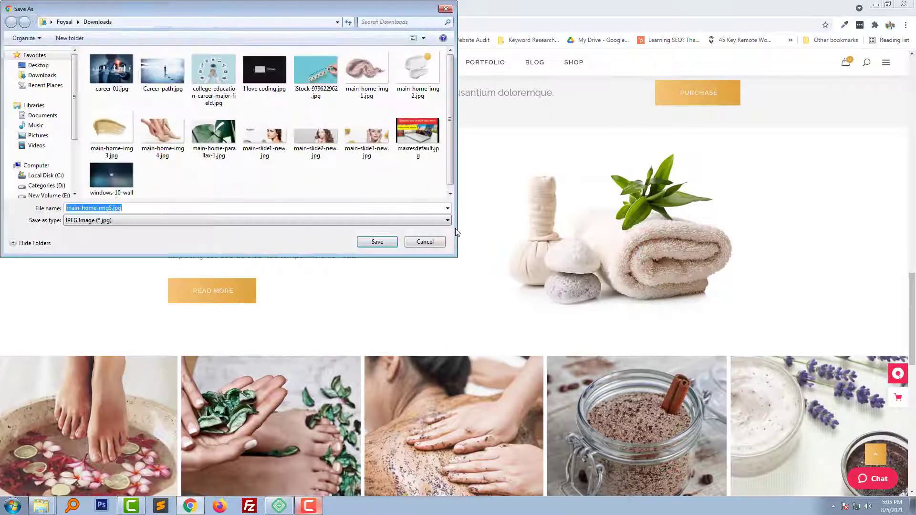
{"action": "key", "text": "Return"}
{"action": "left_click", "coordinate": [174, 8]}
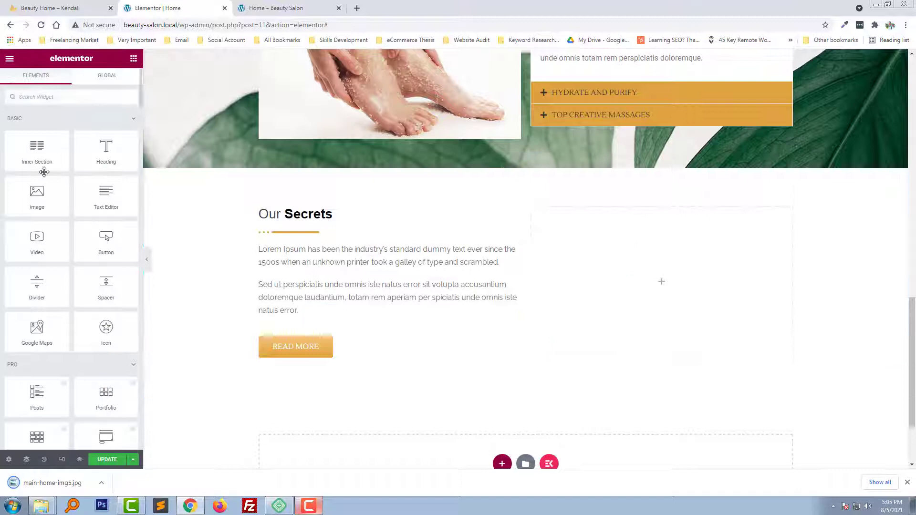
Upload main-home-img5.jpg to the Media Library and insert it into a right-column Image widget.
{"action": "left_click_drag", "start_coordinate": [36, 196], "coordinate": [636, 297]}
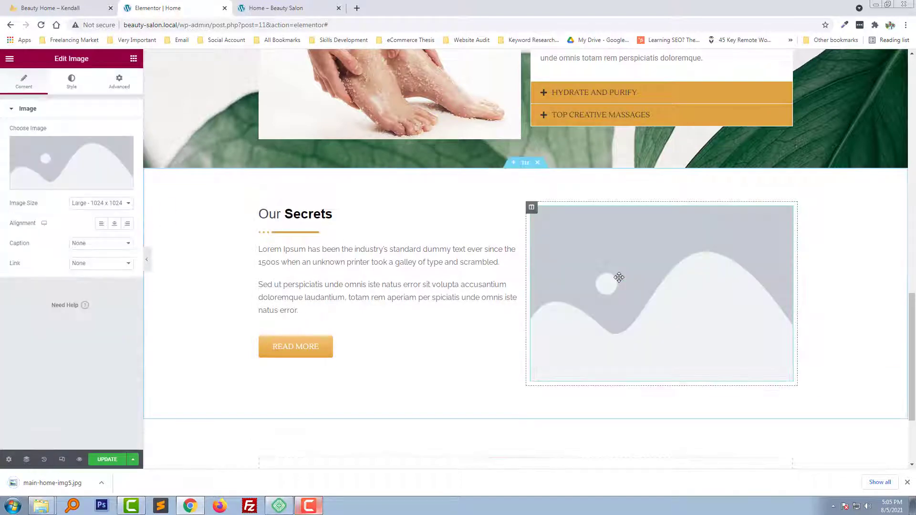
{"action": "left_click", "coordinate": [64, 157]}
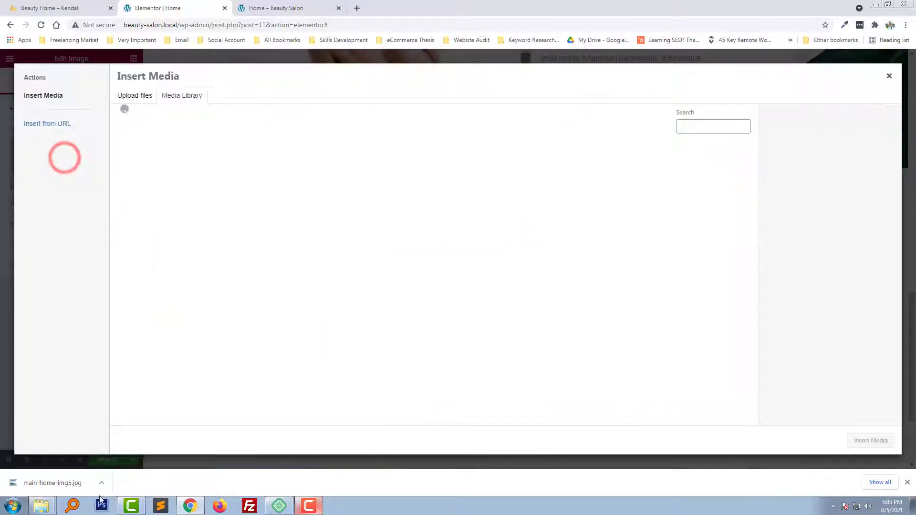
{"action": "left_click", "coordinate": [101, 483]}
{"action": "left_click", "coordinate": [119, 452]}
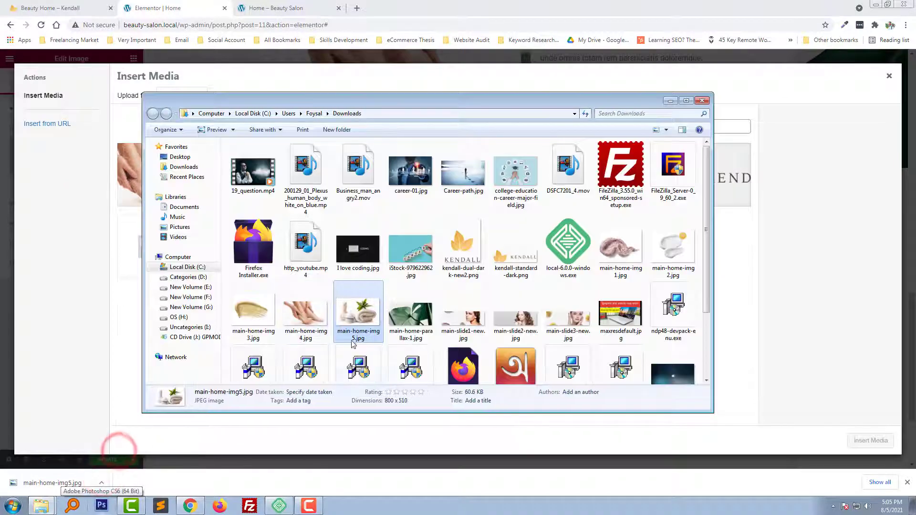
{"action": "left_click_drag", "start_coordinate": [357, 316], "coordinate": [773, 293]}
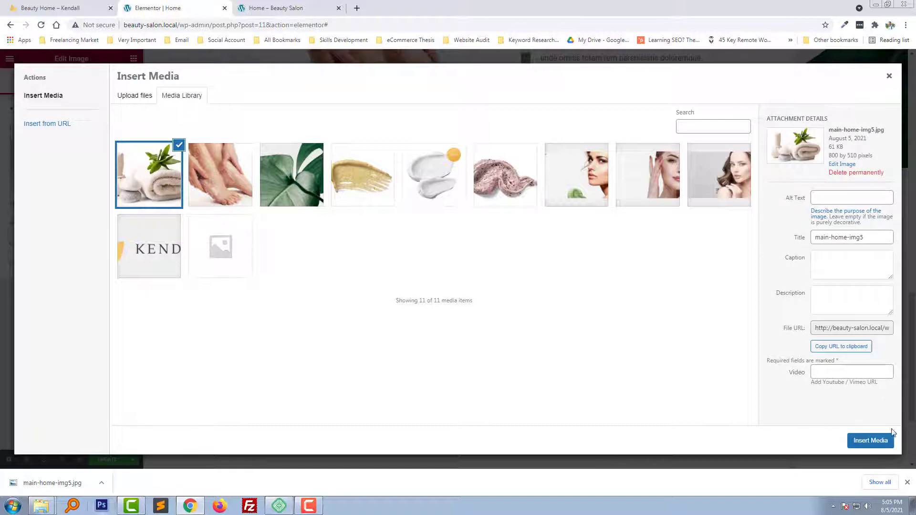
{"action": "left_click", "coordinate": [871, 441]}
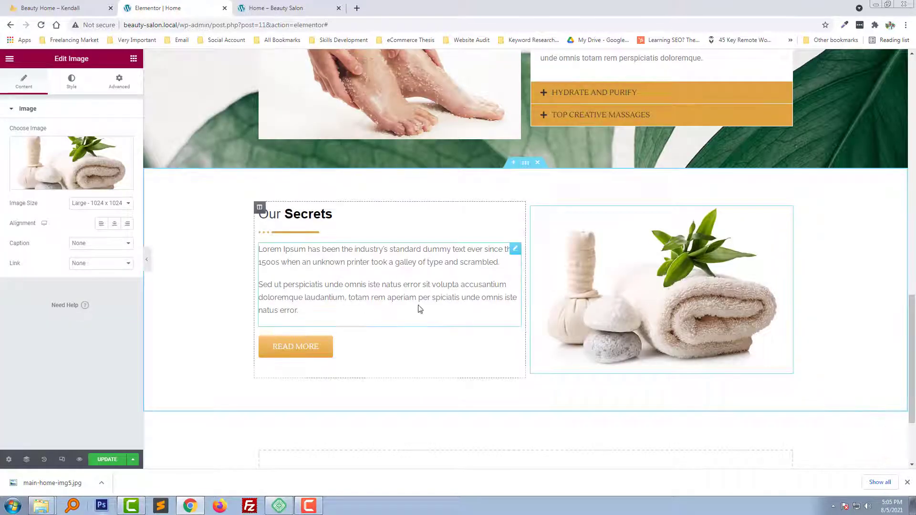
Dismiss the download notice and review the finished Our Secrets section.
{"action": "scroll", "coordinate": [145, 413], "scroll_direction": "down", "scroll_amount": 1}
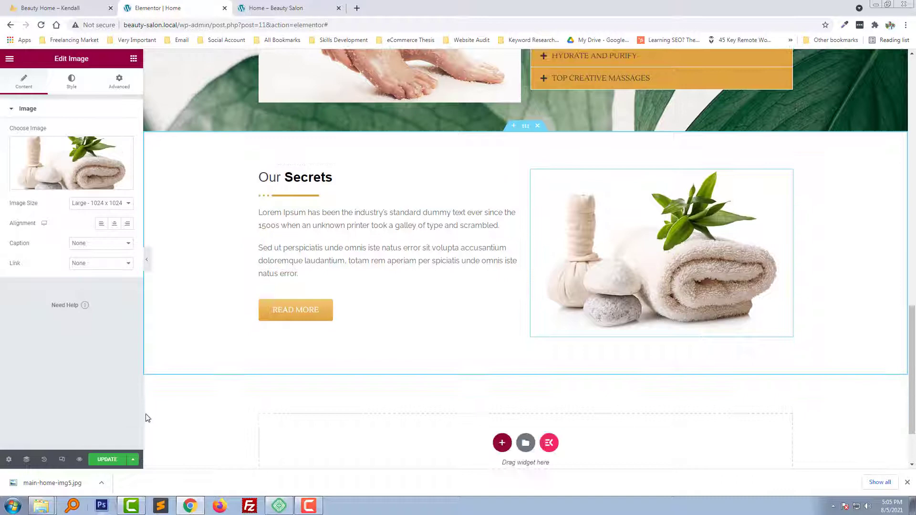
{"action": "left_click", "coordinate": [907, 483]}
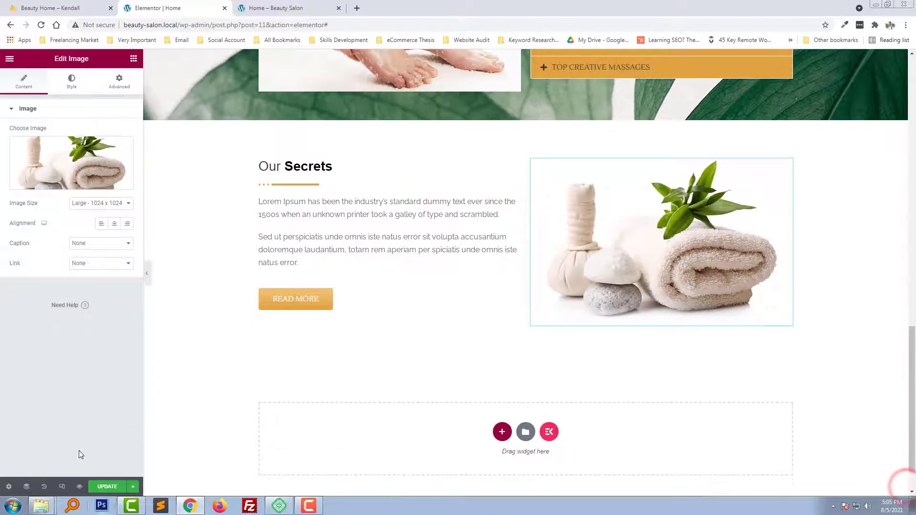
{"action": "scroll", "coordinate": [402, 364], "scroll_direction": "up", "scroll_amount": 3}
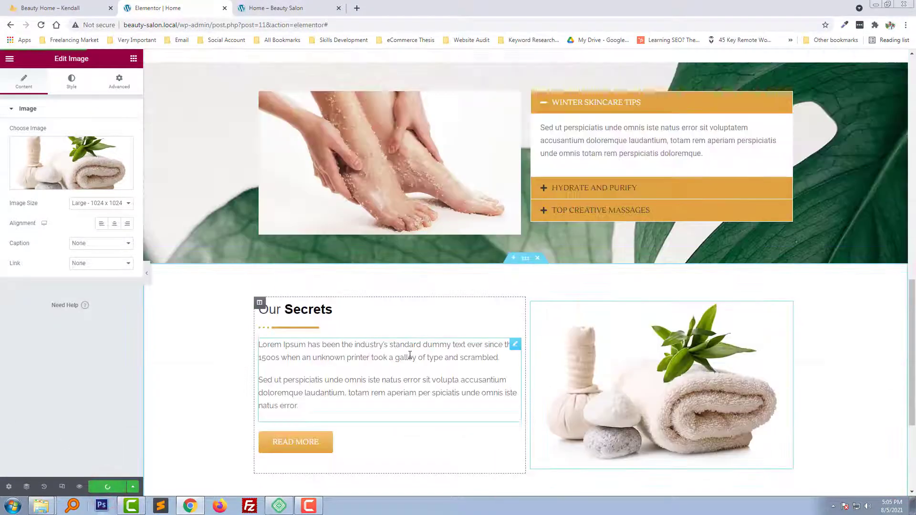
{"action": "scroll", "coordinate": [470, 332], "scroll_direction": "down", "scroll_amount": 2}
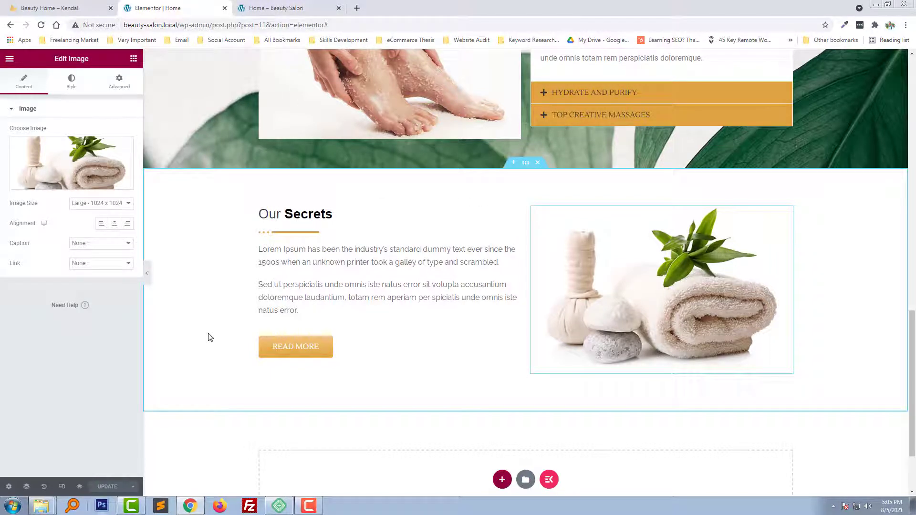
Reload the live Beauty Salon home page, then advance Kendall's spa photo carousel twice.
{"action": "left_click", "coordinate": [269, 7]}
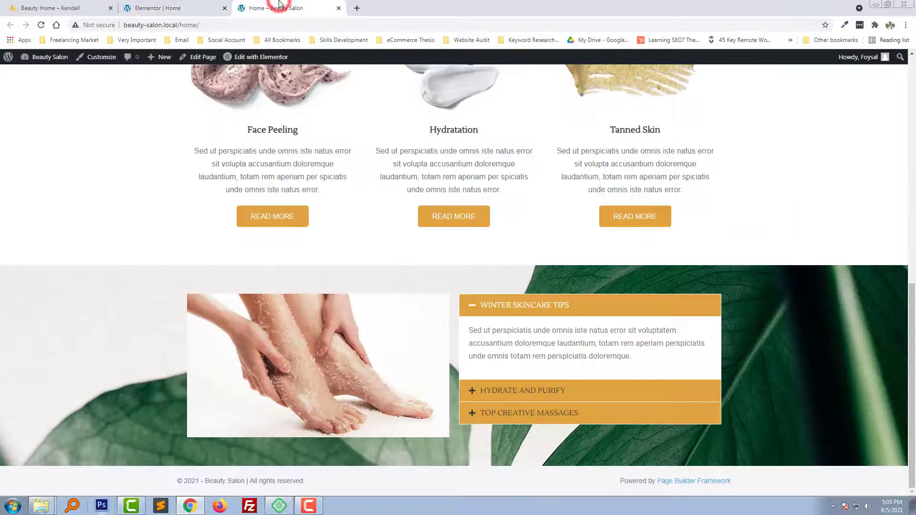
{"action": "key", "text": "F5"}
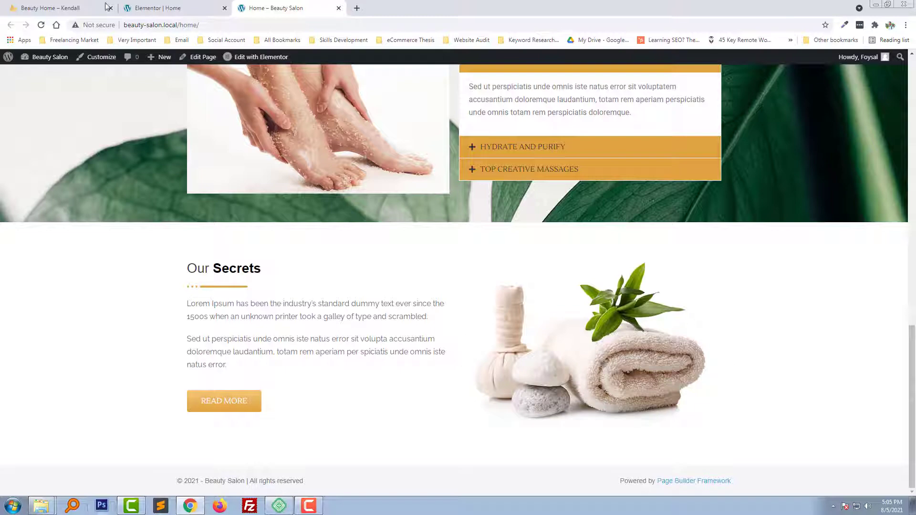
{"action": "left_click", "coordinate": [40, 4]}
{"action": "scroll", "coordinate": [425, 293], "scroll_direction": "down", "scroll_amount": 4}
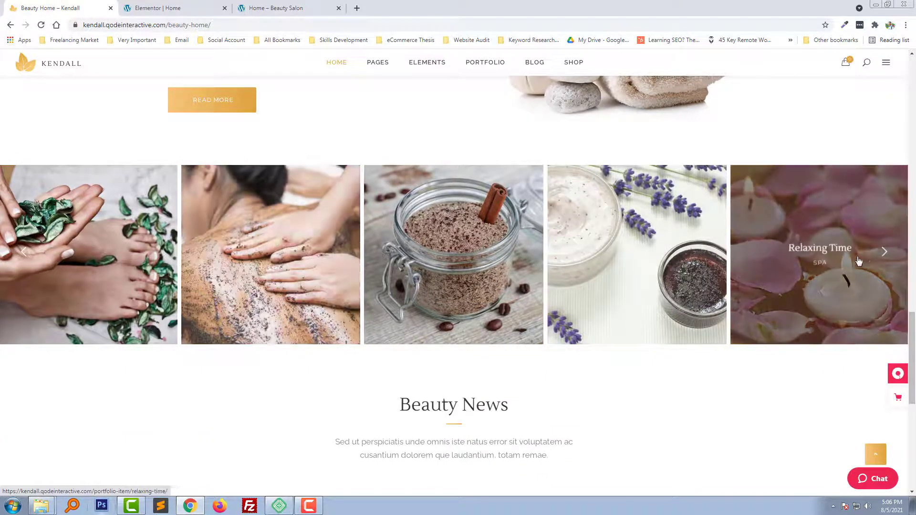
{"action": "left_click", "coordinate": [883, 252]}
{"action": "left_click", "coordinate": [883, 251]}
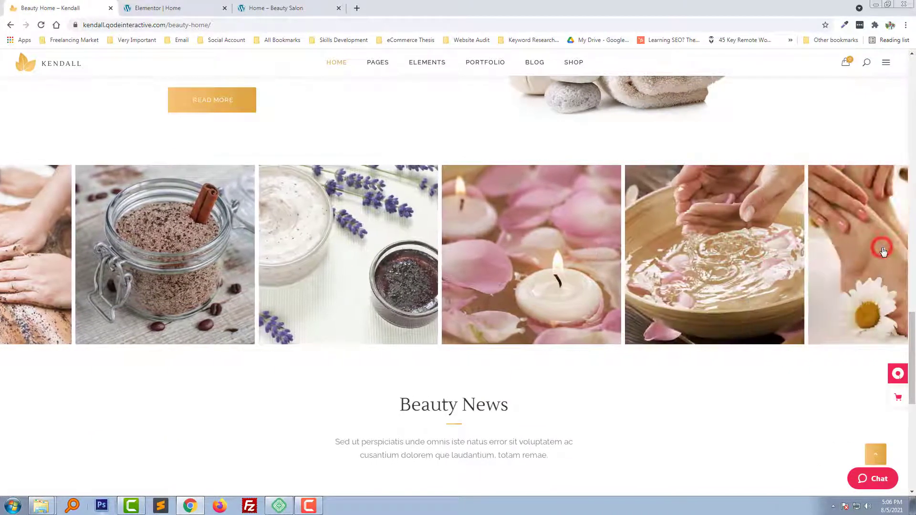